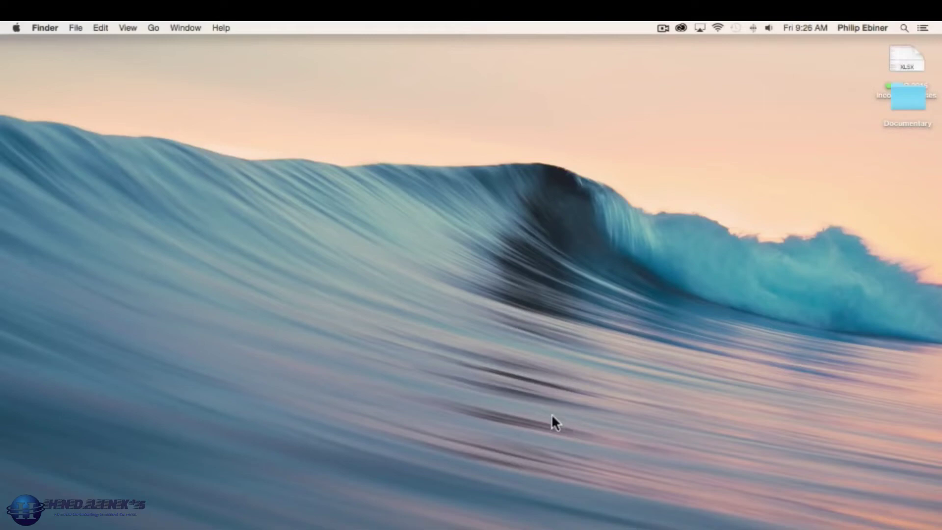
- Launch Adobe Premiere Pro CC 2015 and look at the dialog for opening an existing project
{"action": "mouse_move", "coordinate": [238, 525]}
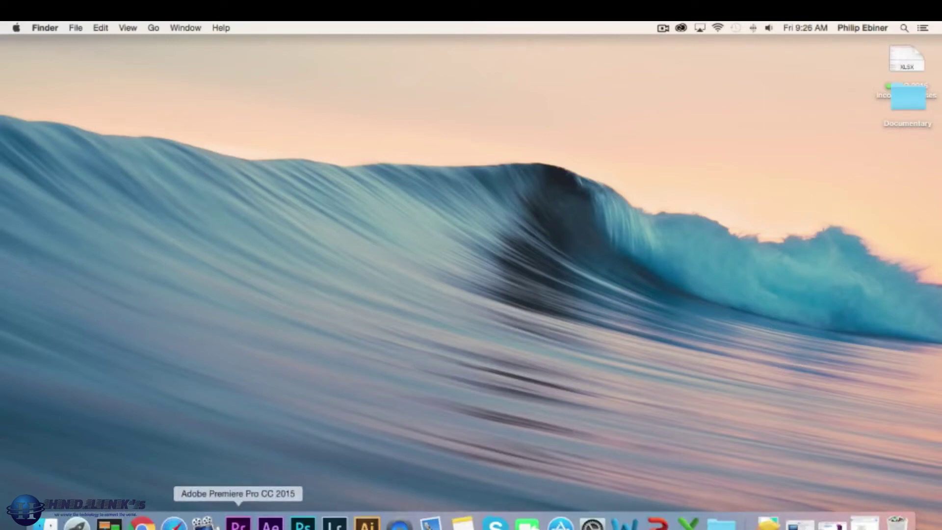
{"action": "left_click", "coordinate": [238, 524]}
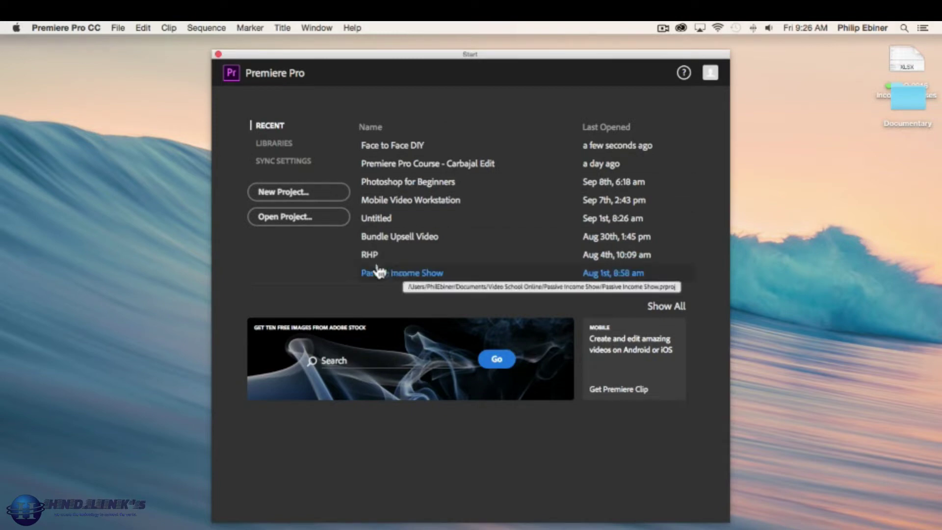
{"action": "left_click", "coordinate": [296, 222]}
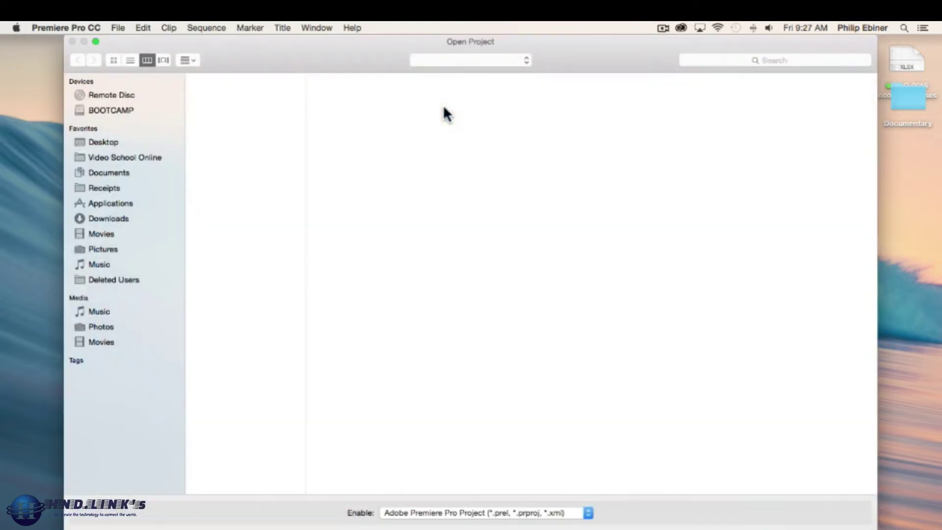
{"action": "key", "text": "Escape"}
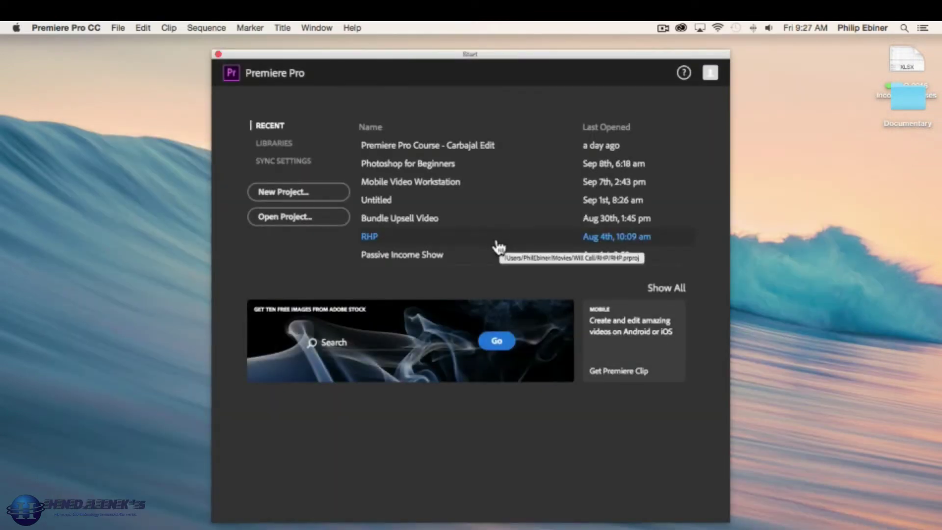
- Start a new project and name it Premiere Pro Course
{"action": "left_click", "coordinate": [283, 193]}
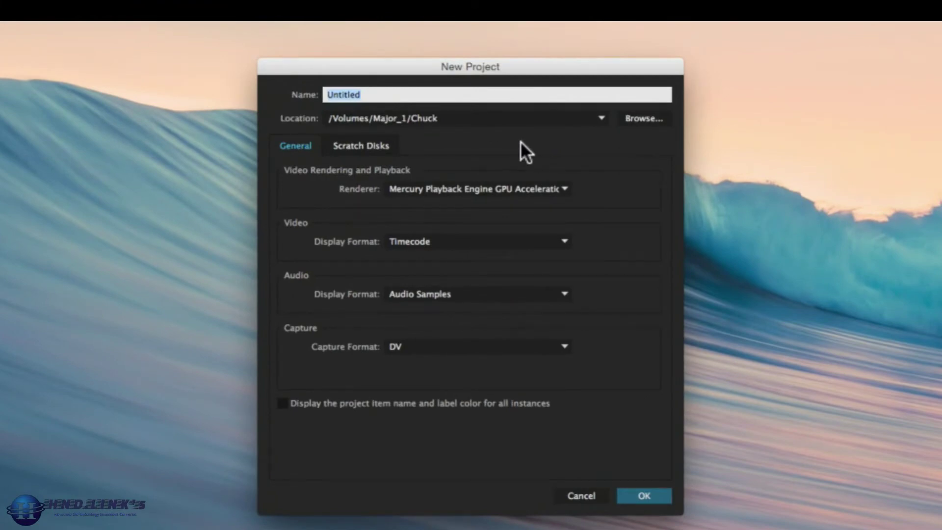
{"action": "left_click", "coordinate": [342, 94]}
{"action": "double_click", "coordinate": [427, 91]}
{"action": "type", "text": "Premiere Pro Cour"}
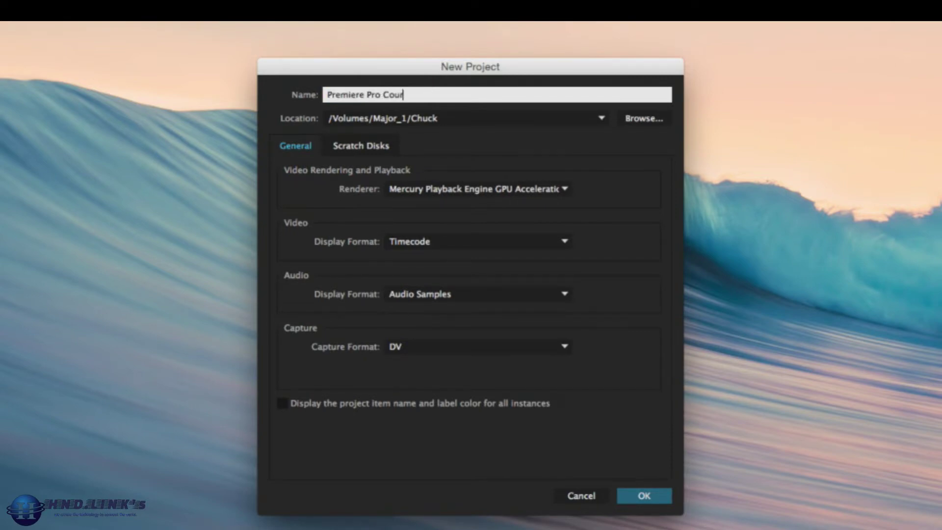
{"action": "type", "text": "se"}
- Set the new project's location to the Premiere Pro folder inside Video School Online/Classes
{"action": "left_click", "coordinate": [601, 117]}
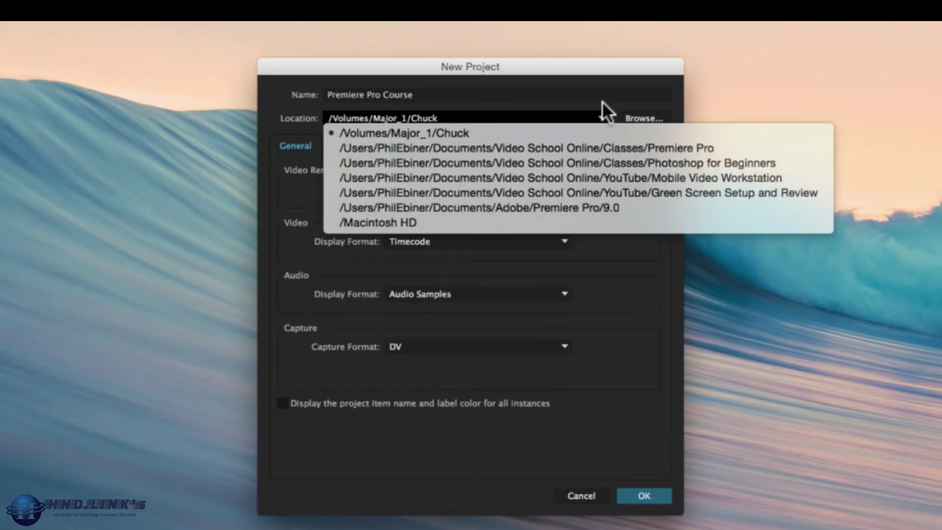
{"action": "left_click", "coordinate": [602, 101]}
{"action": "left_click", "coordinate": [640, 117]}
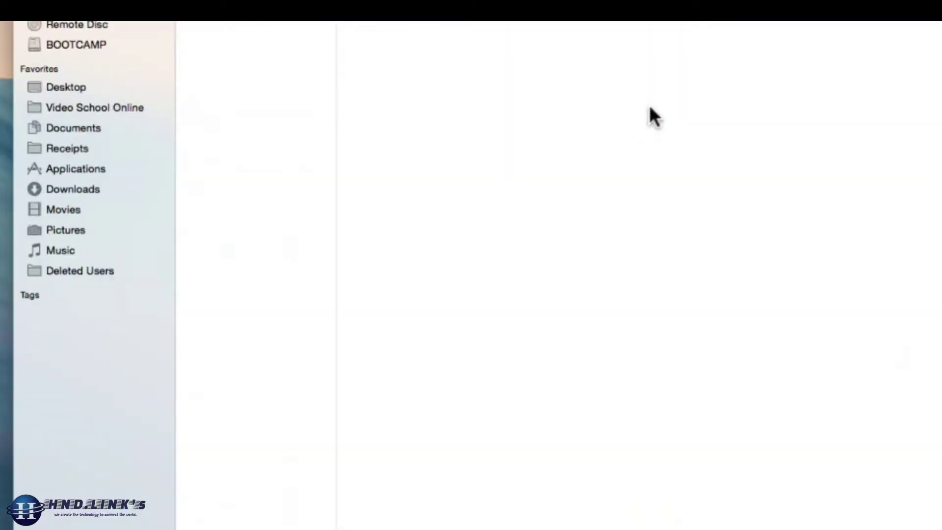
{"action": "left_click", "coordinate": [240, 206]}
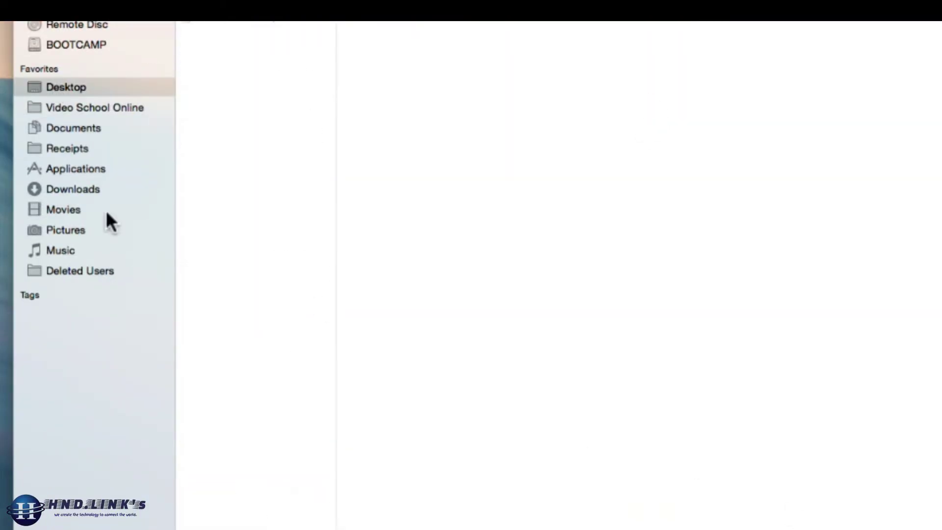
{"action": "left_click", "coordinate": [110, 107]}
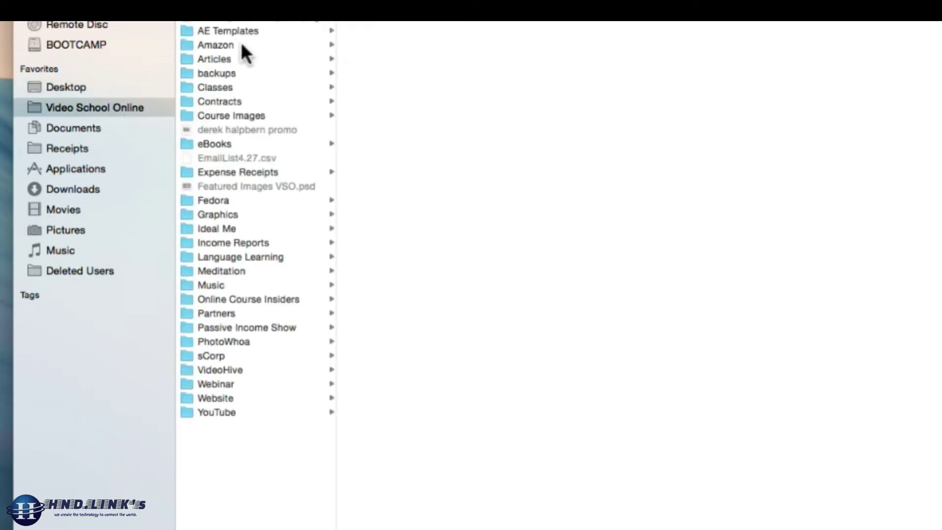
{"action": "left_click", "coordinate": [230, 87]}
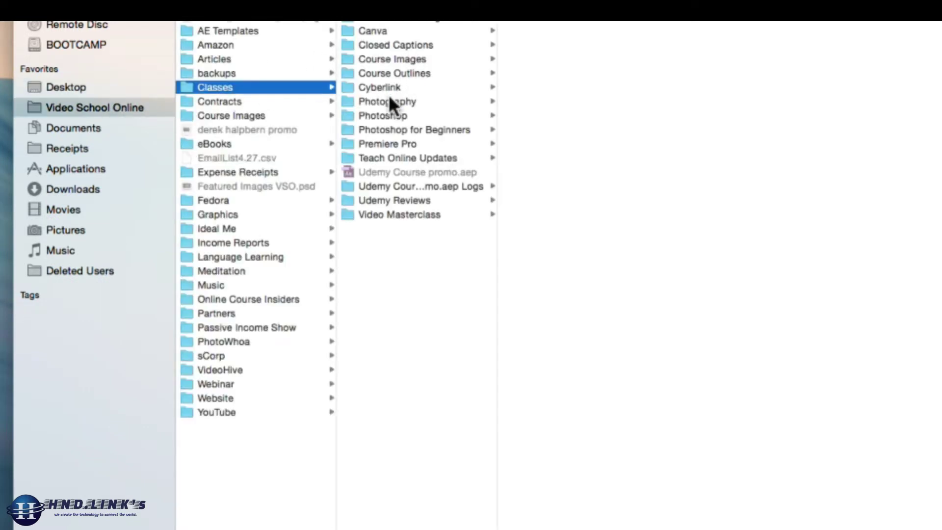
{"action": "left_click", "coordinate": [401, 143]}
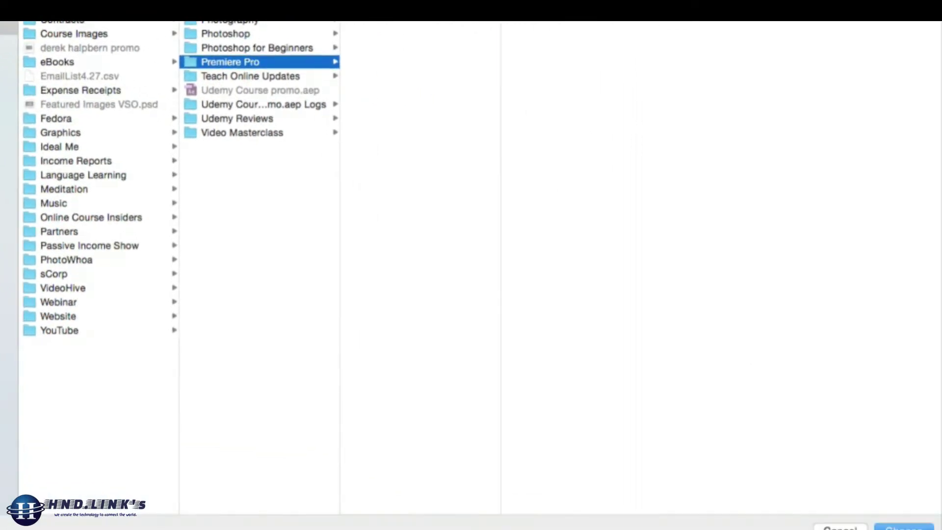
{"action": "left_click", "coordinate": [903, 527]}
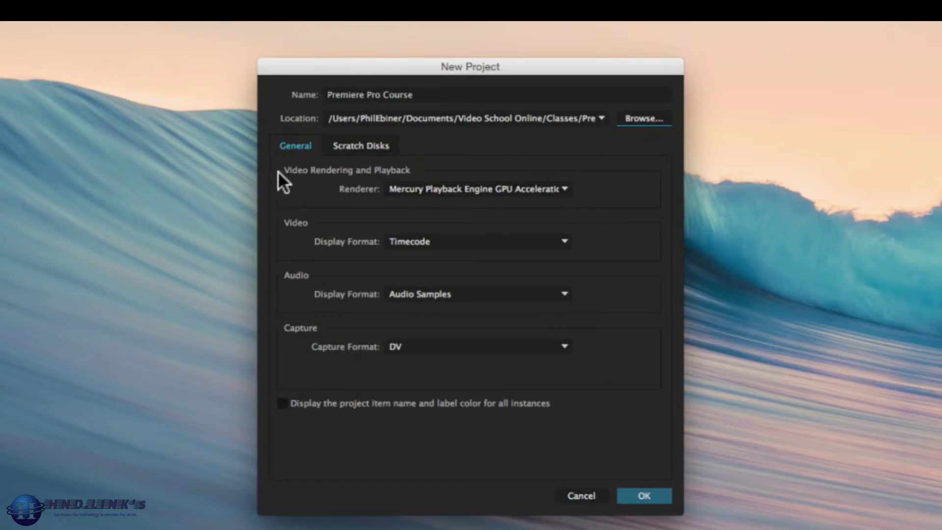
- Examine the new project's options for renderer, video display format, audio display format and capture format
{"action": "left_click", "coordinate": [558, 191]}
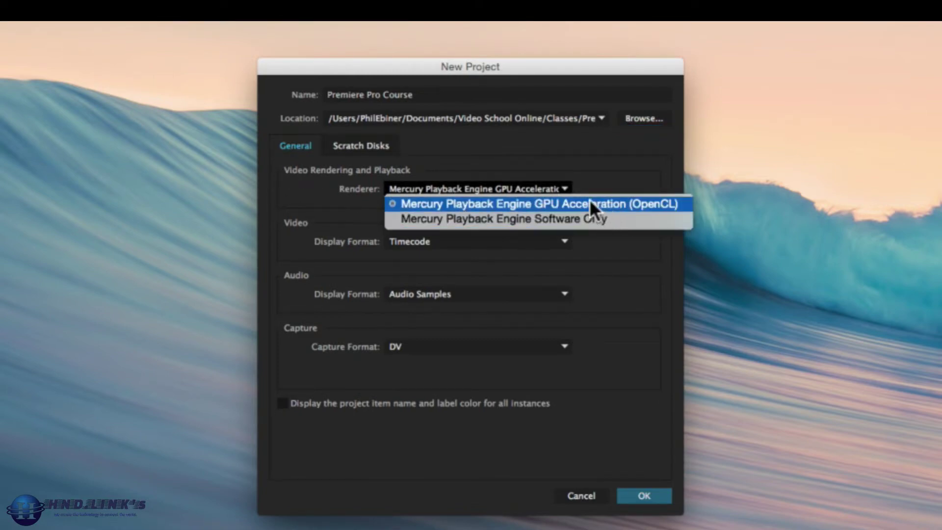
{"action": "left_click", "coordinate": [465, 157]}
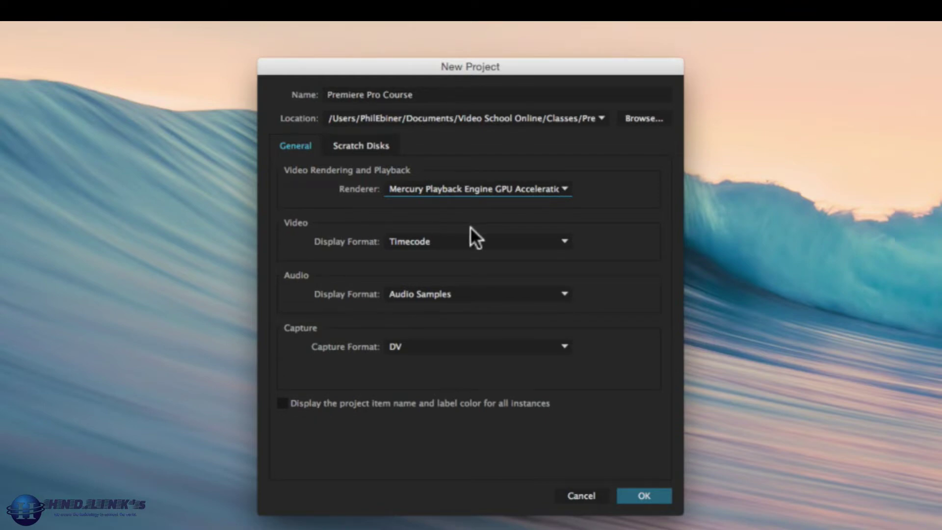
{"action": "left_click", "coordinate": [416, 237]}
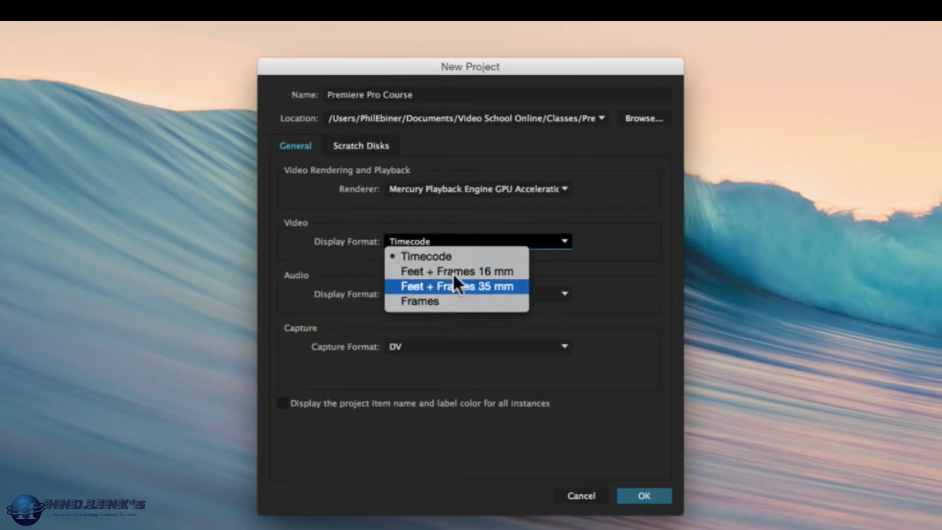
{"action": "left_click", "coordinate": [345, 231]}
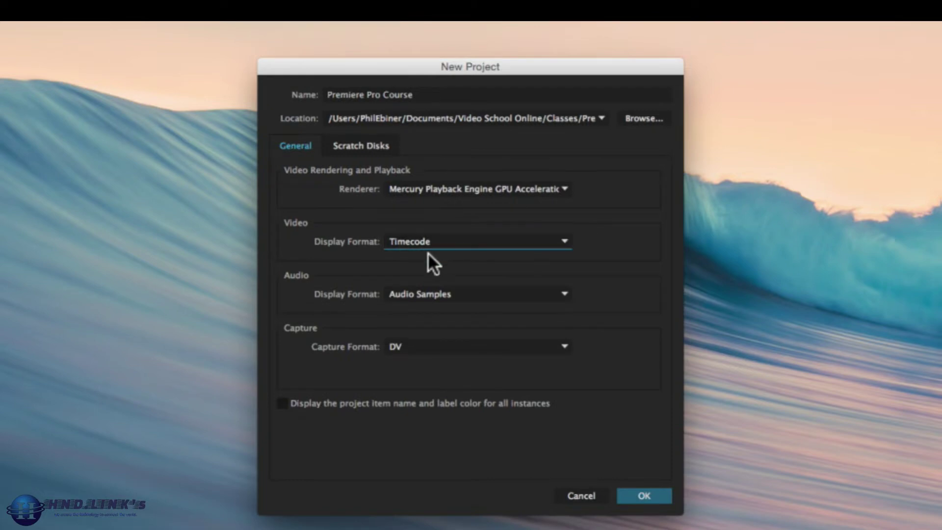
{"action": "left_click", "coordinate": [430, 295]}
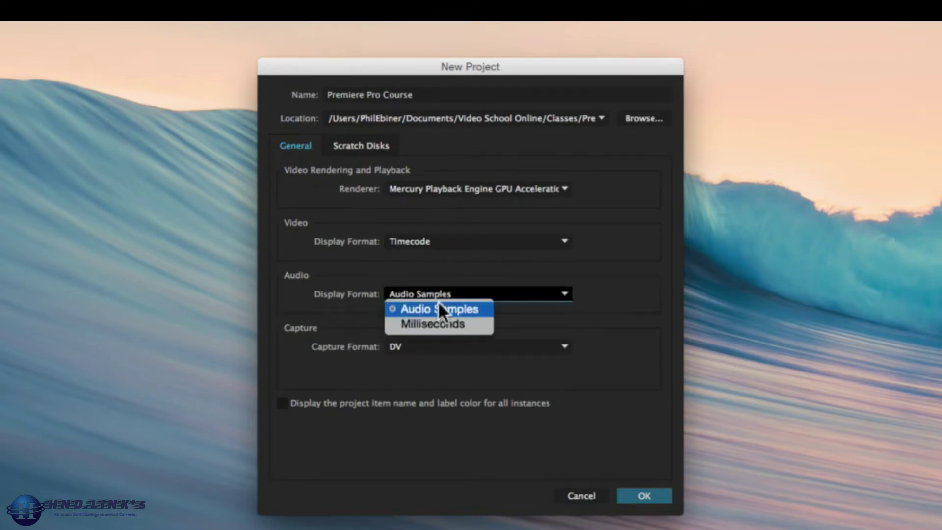
{"action": "left_click", "coordinate": [437, 307]}
{"action": "left_click", "coordinate": [434, 347]}
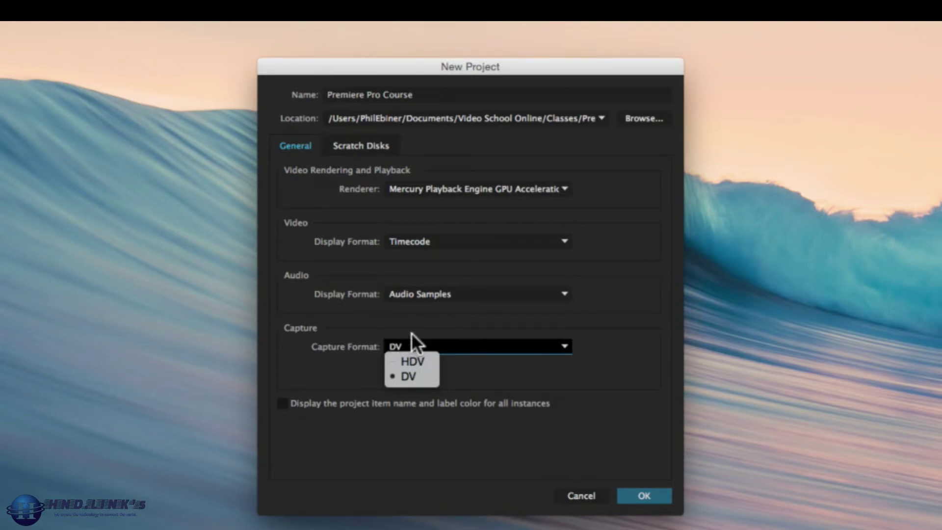
{"action": "left_click", "coordinate": [383, 331]}
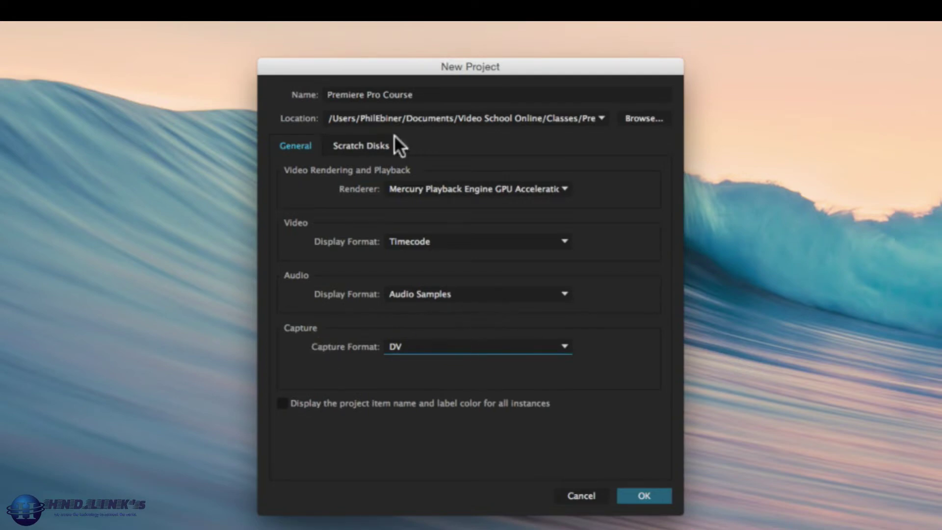
- Check the new project's scratch disk locations, including the captured video options, and create the project
{"action": "left_click", "coordinate": [355, 145]}
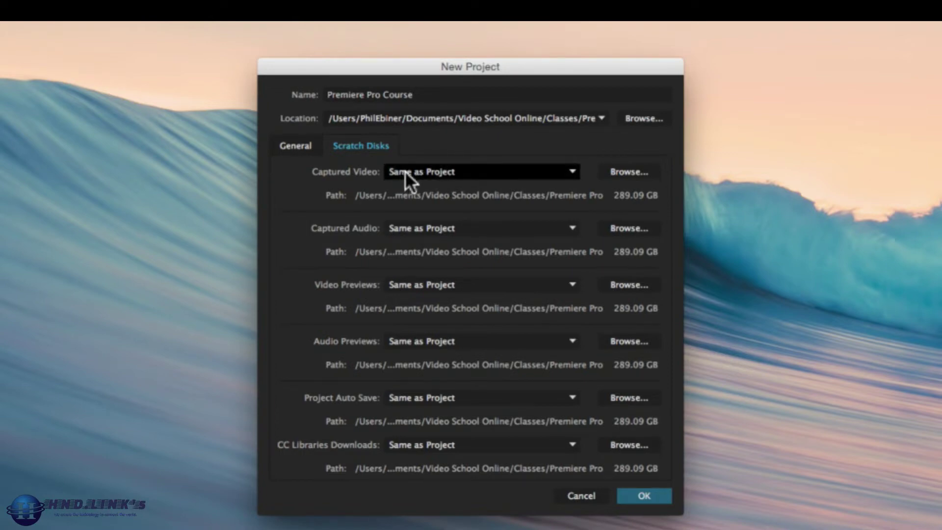
{"action": "left_click", "coordinate": [514, 170]}
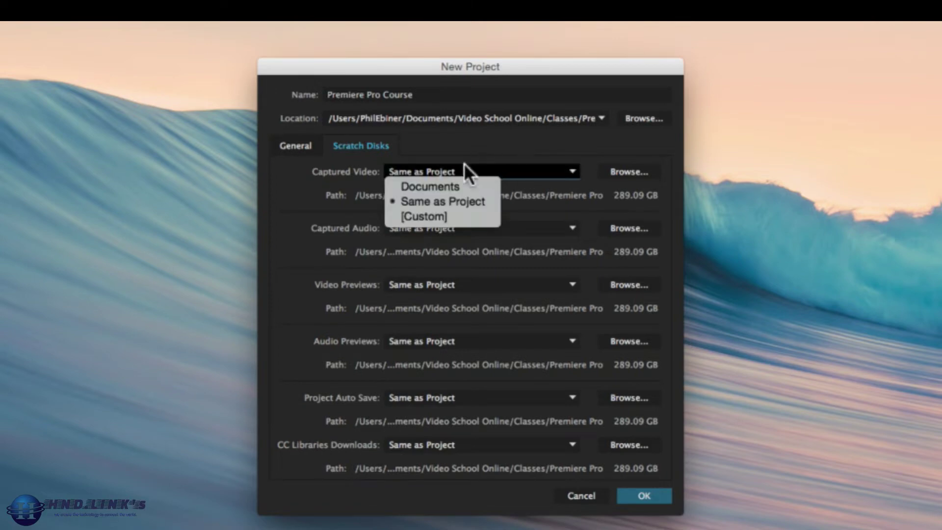
{"action": "left_click", "coordinate": [472, 151]}
{"action": "left_click", "coordinate": [294, 145]}
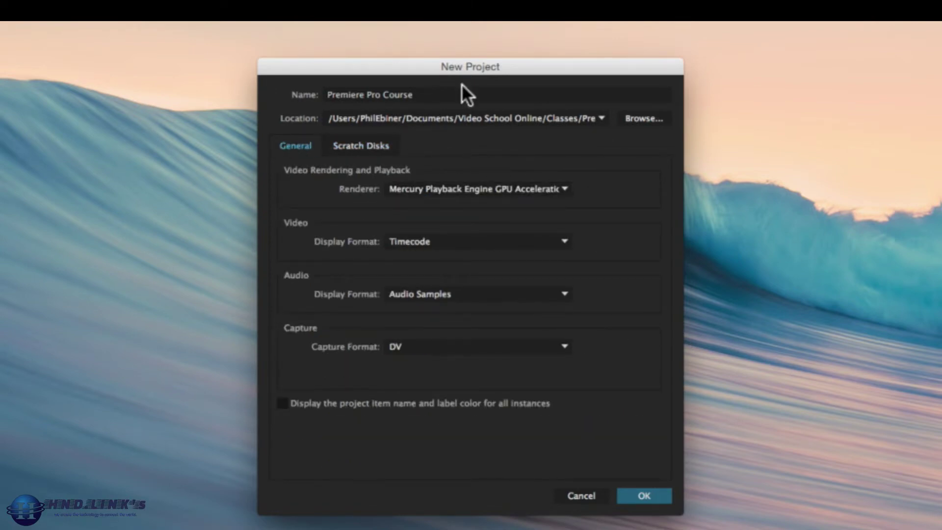
{"action": "left_click", "coordinate": [648, 494]}
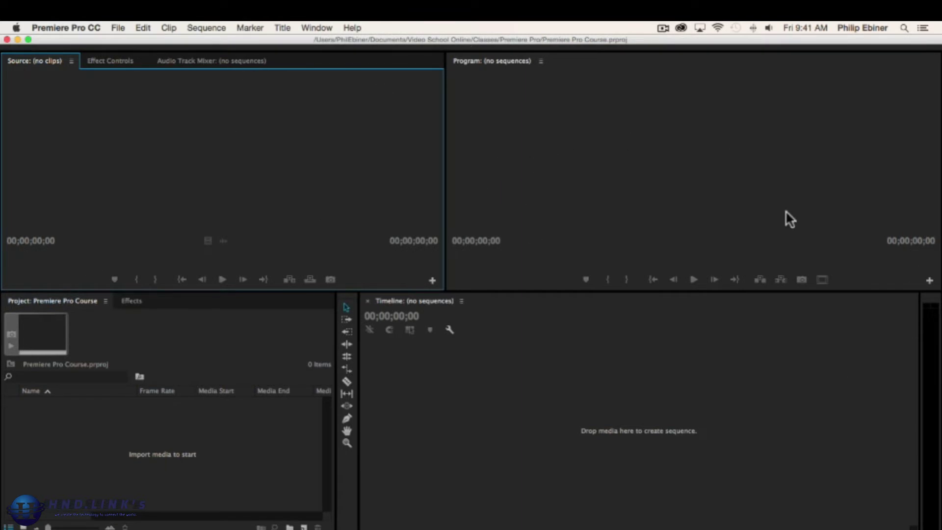
- Choose the Editing workspace for the new project
{"action": "left_click", "coordinate": [319, 26]}
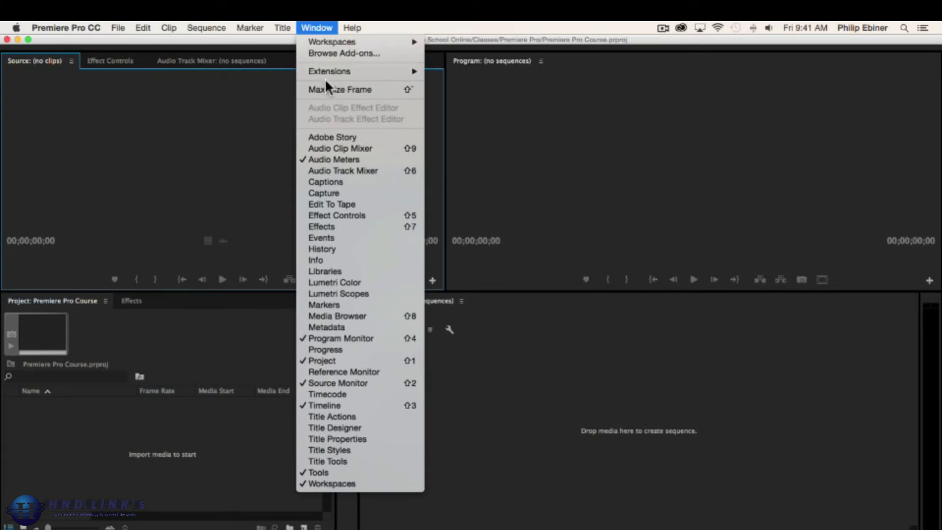
{"action": "mouse_move", "coordinate": [350, 40]}
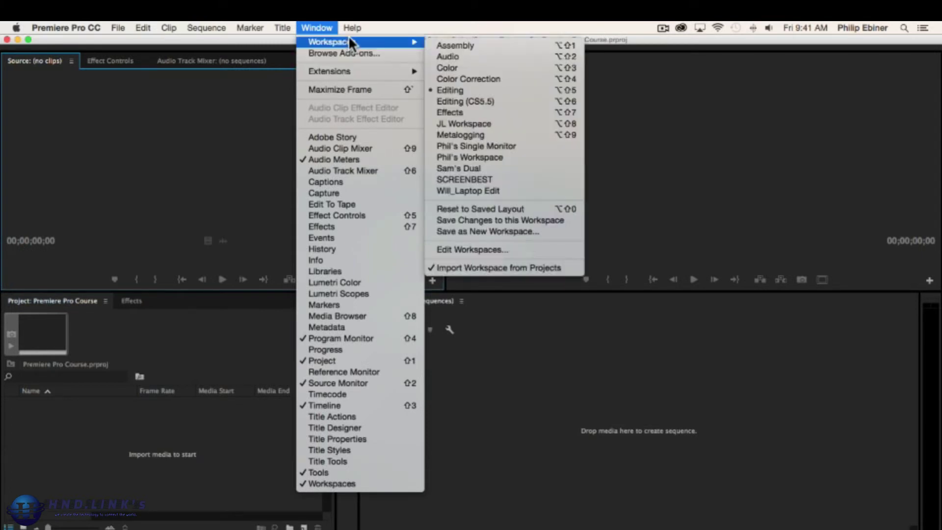
{"action": "left_click", "coordinate": [480, 88]}
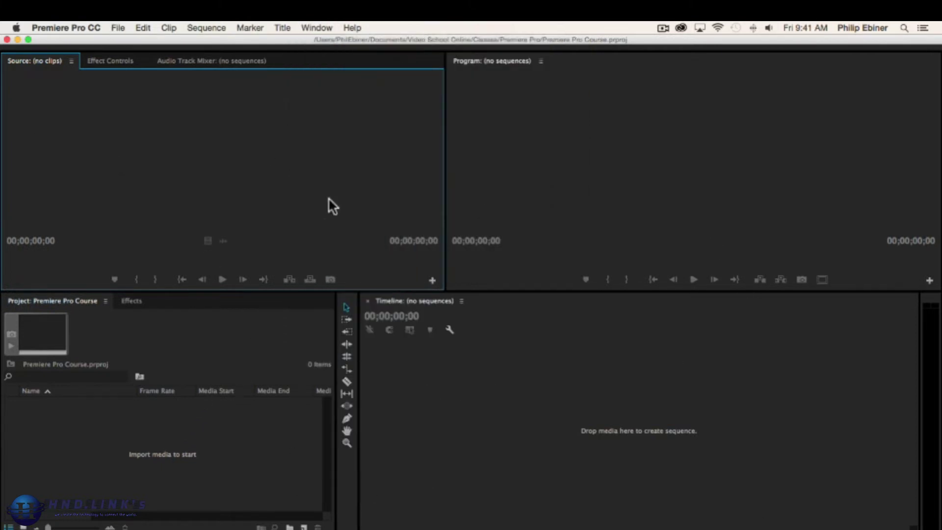
- Open the edit variant of the Premiere Pro Course project from the recently used projects
{"action": "left_click", "coordinate": [117, 27]}
{"action": "mouse_move", "coordinate": [165, 62]}
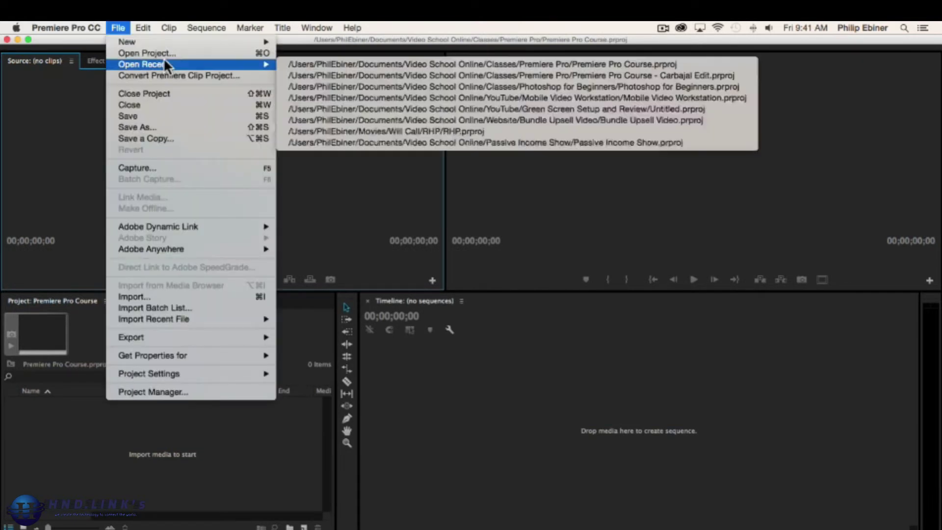
{"action": "left_click", "coordinate": [308, 75]}
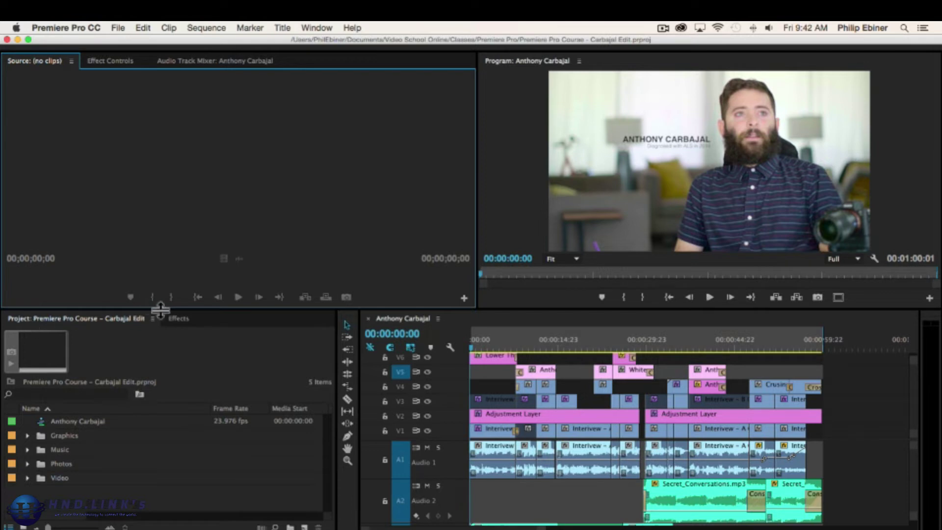
- Examine the available effects and transitions alongside the project's media bins for graphics, music, photos and video
{"action": "left_click", "coordinate": [177, 318]}
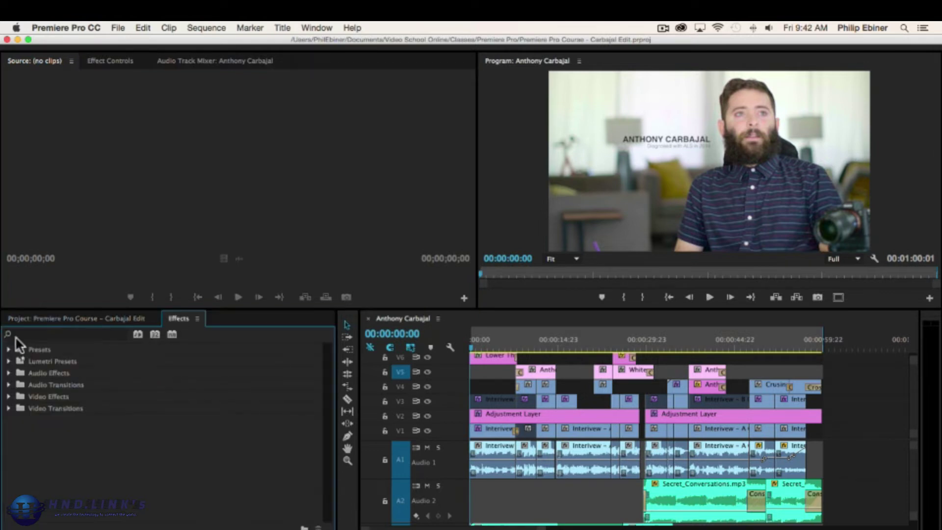
{"action": "left_click", "coordinate": [51, 318]}
{"action": "left_click", "coordinate": [188, 318]}
{"action": "left_click", "coordinate": [60, 320]}
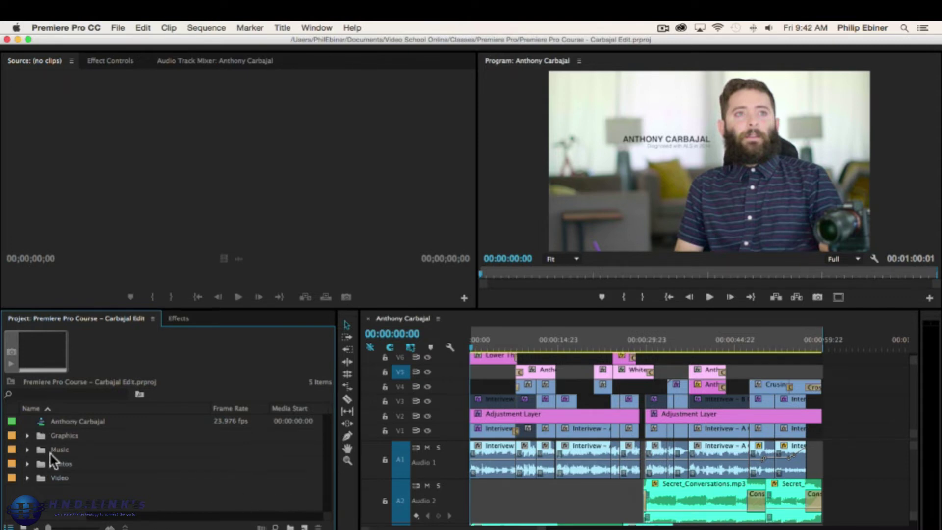
{"action": "left_click", "coordinate": [178, 320]}
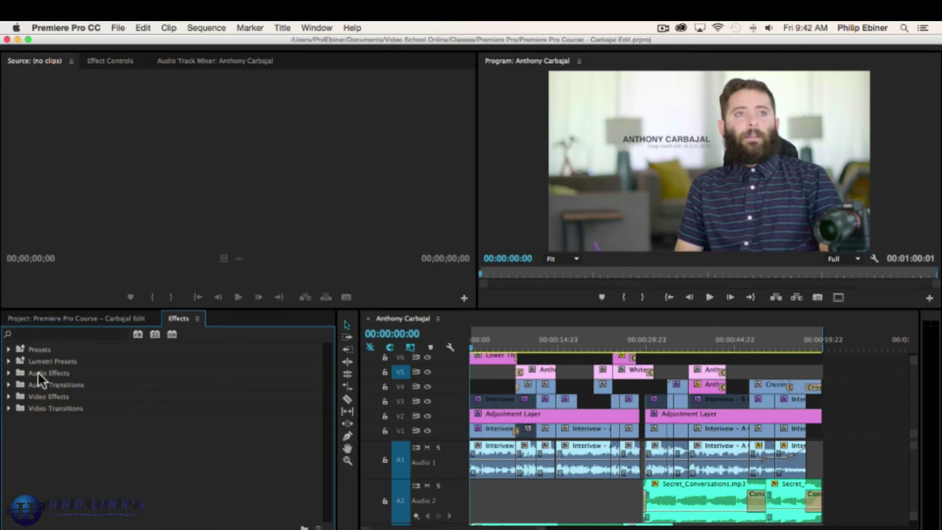
{"action": "left_click", "coordinate": [108, 320]}
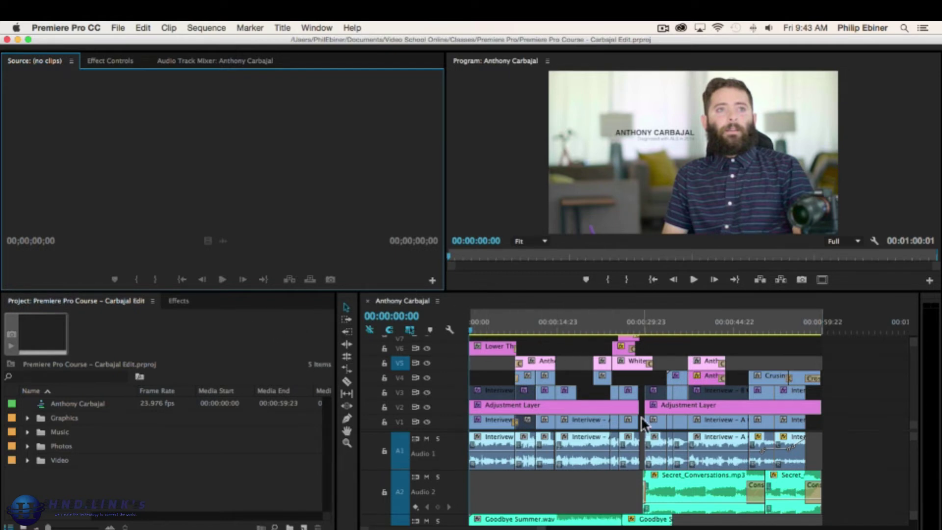
- Target video tracks V1, V2, V3 and V4 in the interview sequence's timeline
{"action": "left_click", "coordinate": [385, 324]}
{"action": "scroll", "coordinate": [787, 466], "scroll_direction": "down", "scroll_amount": 3}
{"action": "scroll", "coordinate": [786, 468], "scroll_direction": "up", "scroll_amount": 3}
{"action": "scroll", "coordinate": [558, 357], "scroll_direction": "up", "scroll_amount": 2}
{"action": "scroll", "coordinate": [555, 357], "scroll_direction": "down", "scroll_amount": 2}
{"action": "left_click", "coordinate": [398, 422]}
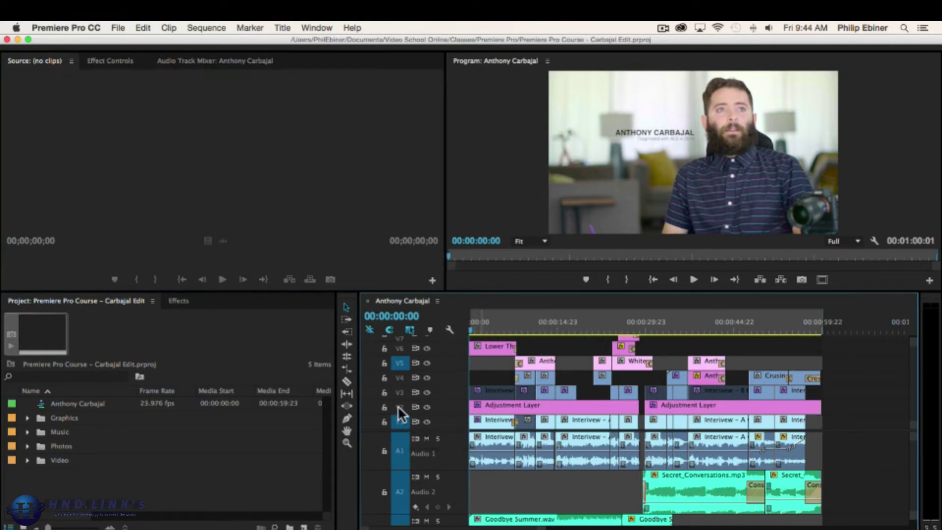
{"action": "left_click", "coordinate": [398, 406]}
{"action": "left_click", "coordinate": [399, 391]}
{"action": "left_click", "coordinate": [400, 378]}
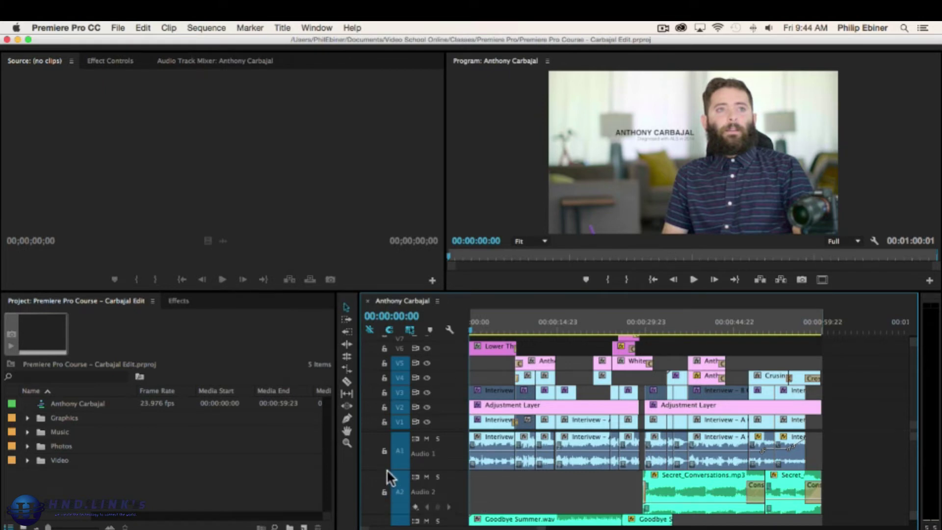
- Collapse audio tracks A1, A2 and A3 to a smaller height and slightly widen the project bin area
{"action": "left_click_drag", "start_coordinate": [390, 470], "coordinate": [390, 448]}
{"action": "left_click_drag", "start_coordinate": [405, 485], "coordinate": [400, 464]}
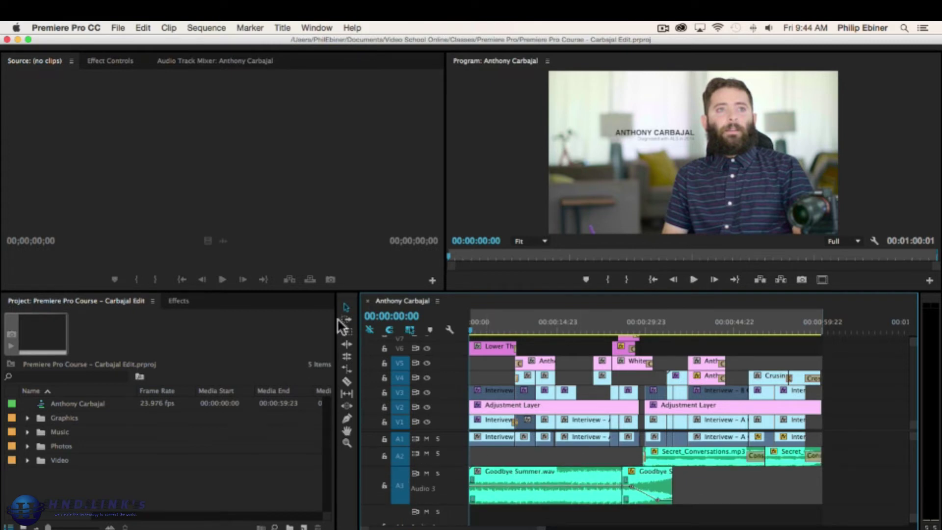
{"action": "mouse_move", "coordinate": [337, 317]}
{"action": "left_mouse_down"}
{"action": "mouse_move", "coordinate": [196, 325]}
{"action": "mouse_move", "coordinate": [342, 334]}
{"action": "left_mouse_up"}
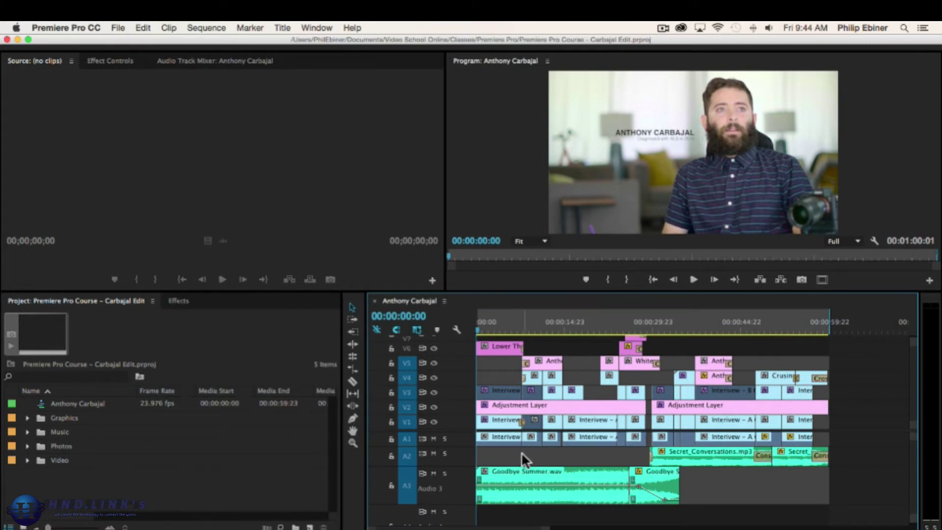
{"action": "double_click", "coordinate": [421, 472]}
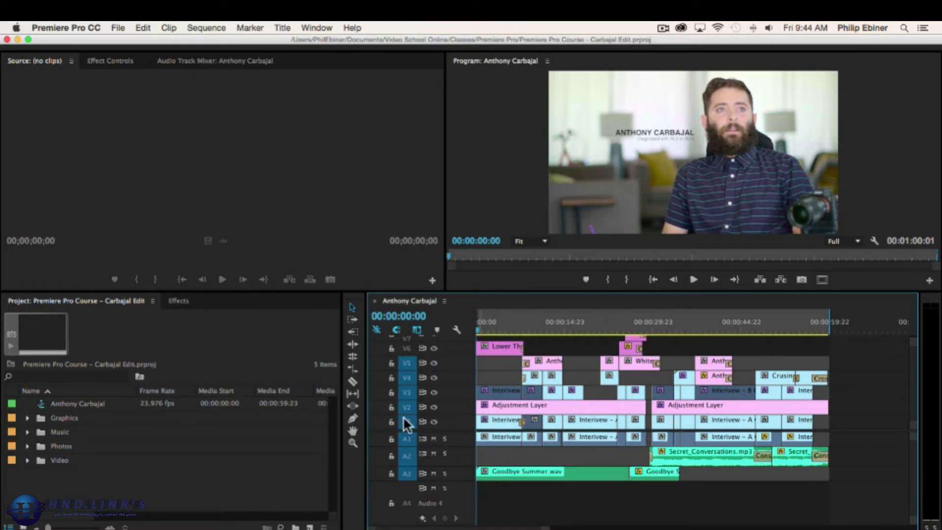
- Review the stacked video tracks, mute the computer's sound, and play the first five seconds of the interview sequence
{"action": "scroll", "coordinate": [406, 411], "scroll_direction": "down", "scroll_amount": 1}
{"action": "scroll", "coordinate": [424, 388], "scroll_direction": "up", "scroll_amount": 1}
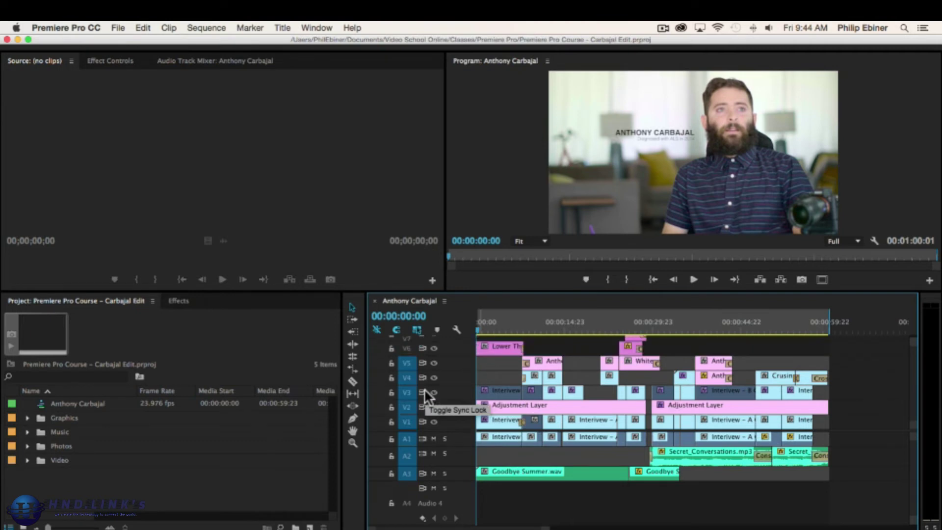
{"action": "scroll", "coordinate": [863, 359], "scroll_direction": "up", "scroll_amount": 3}
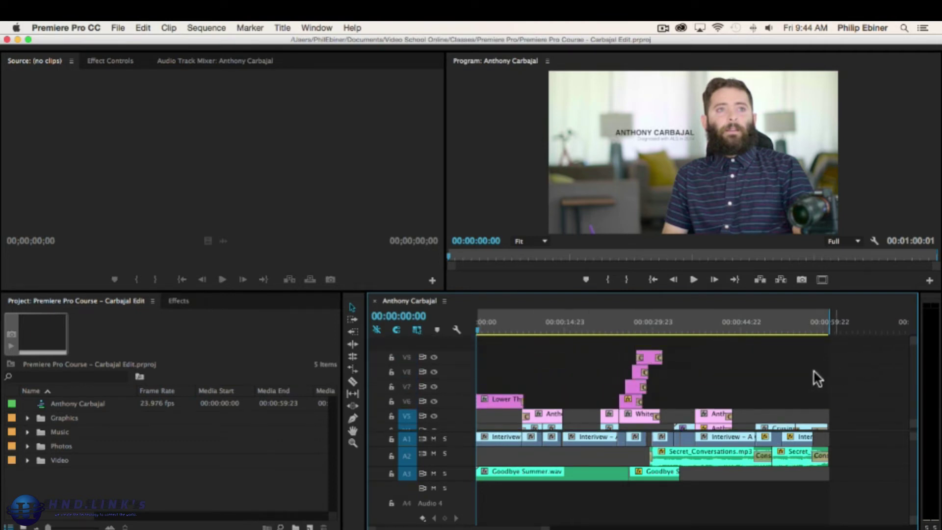
{"action": "scroll", "coordinate": [813, 371], "scroll_direction": "down", "scroll_amount": 3}
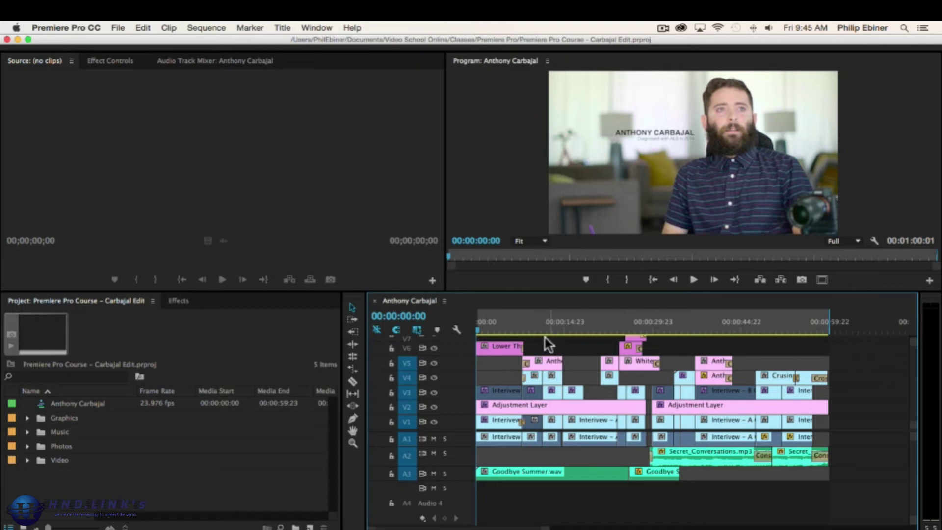
{"action": "key", "text": "XF86AudioMute"}
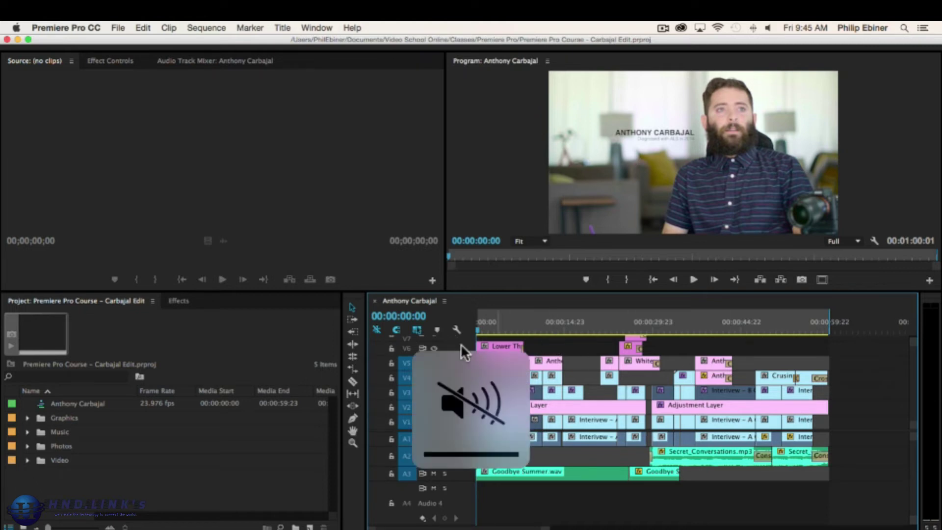
{"action": "key", "text": "space"}
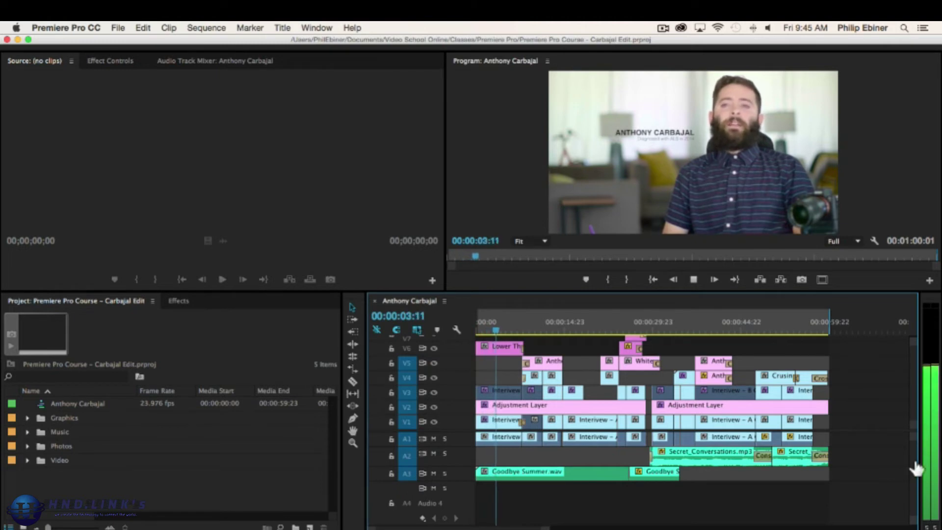
{"action": "key", "text": "space"}
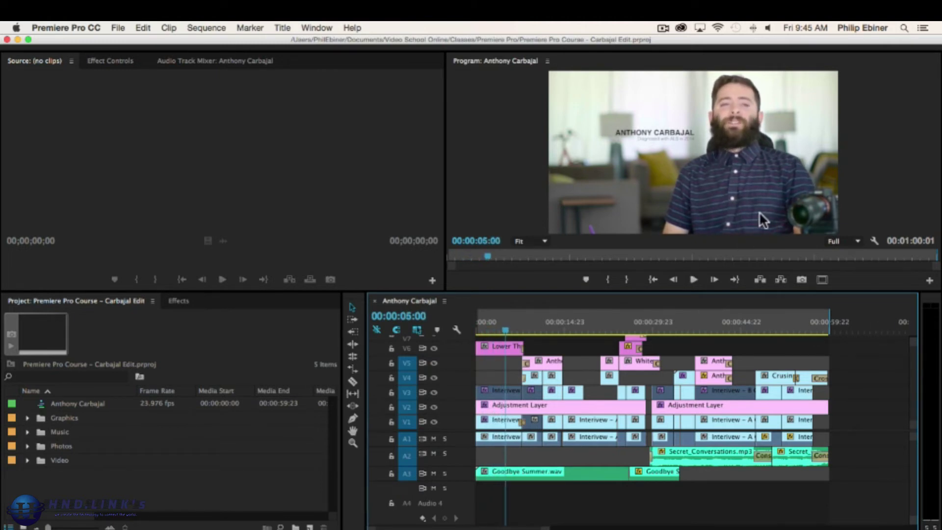
- Replay the interview sequence from its start and stop at 00:00:21:00
{"action": "left_click", "coordinate": [478, 327]}
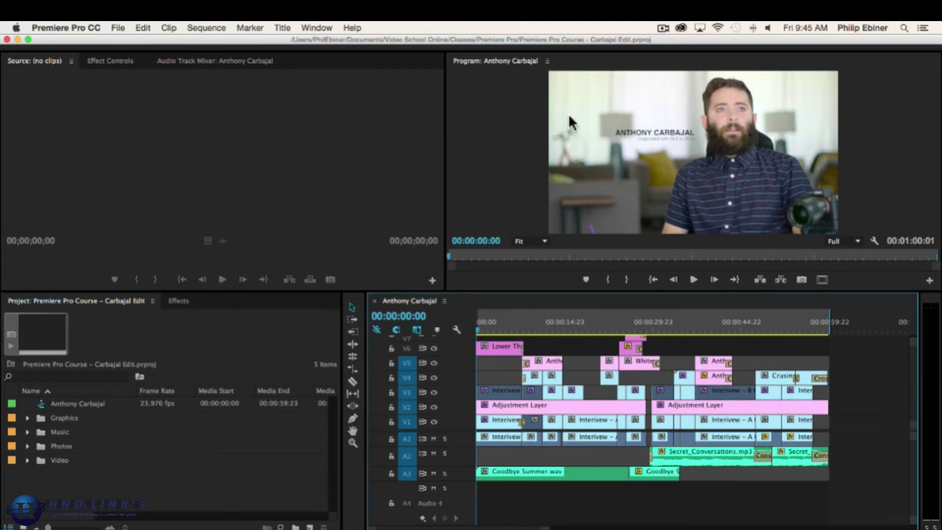
{"action": "key", "text": "space"}
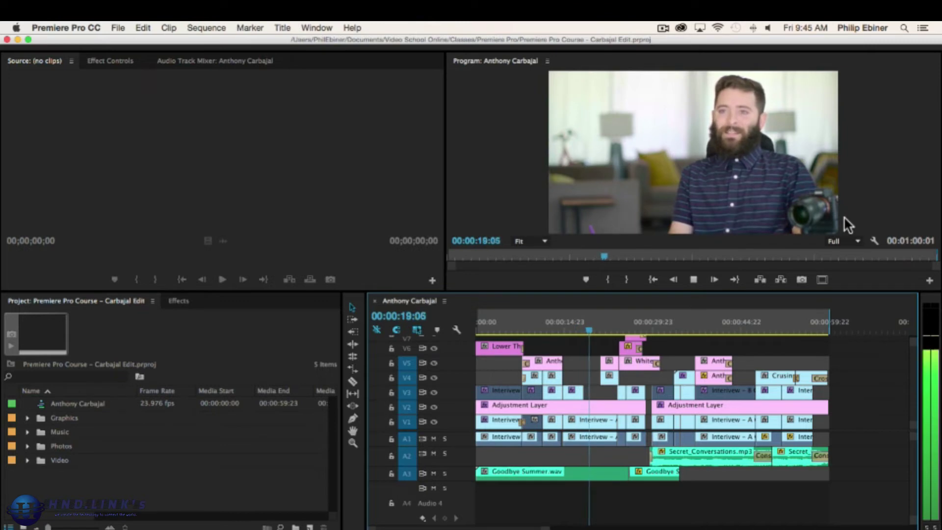
{"action": "key", "text": "space"}
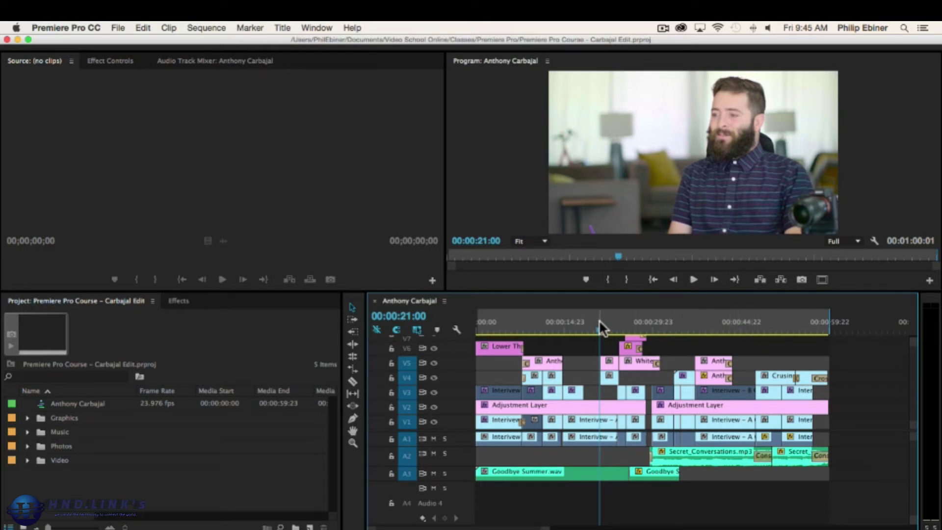
- Scrub through the sequence and back to 00:00:05:14, and inspect the first adjustment layer on V2 and the empty gap on V5
{"action": "left_click_drag", "start_coordinate": [602, 320], "coordinate": [775, 324]}
{"action": "left_click_drag", "start_coordinate": [697, 330], "coordinate": [508, 323]}
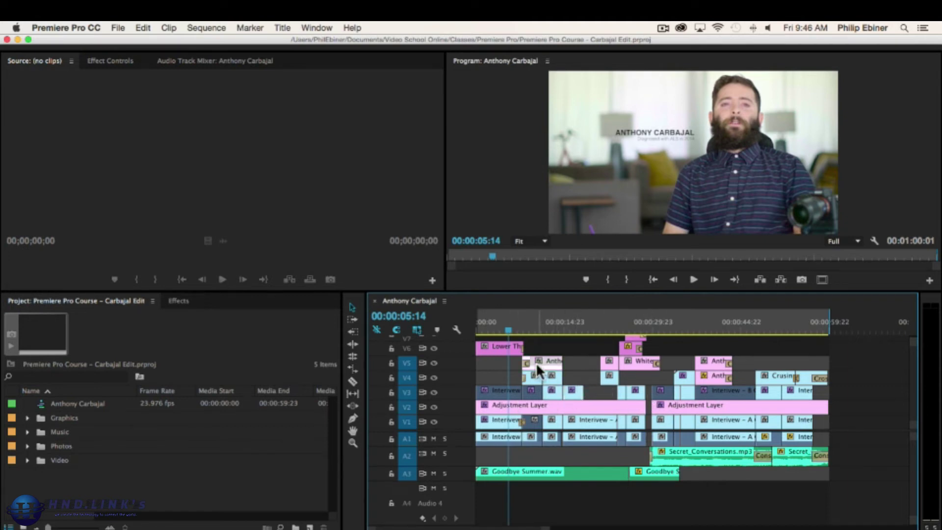
{"action": "left_click", "coordinate": [547, 410]}
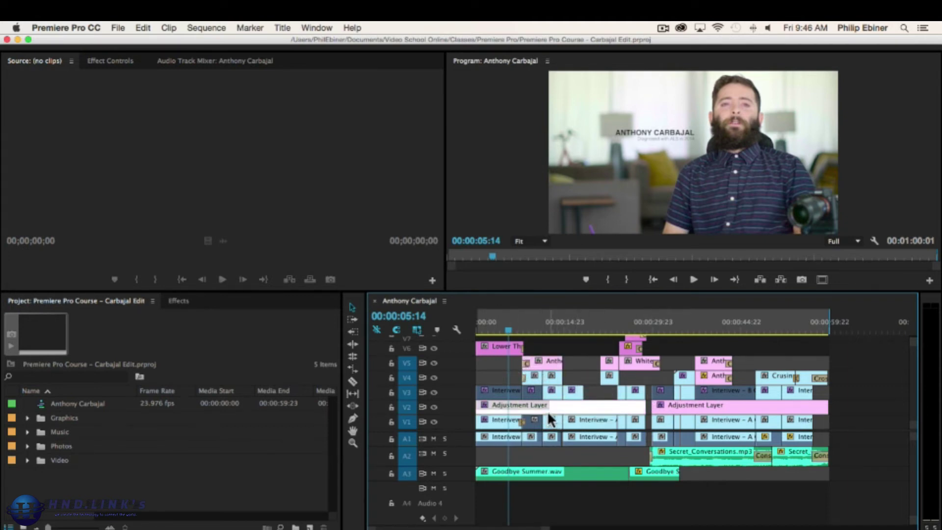
{"action": "left_click", "coordinate": [584, 357]}
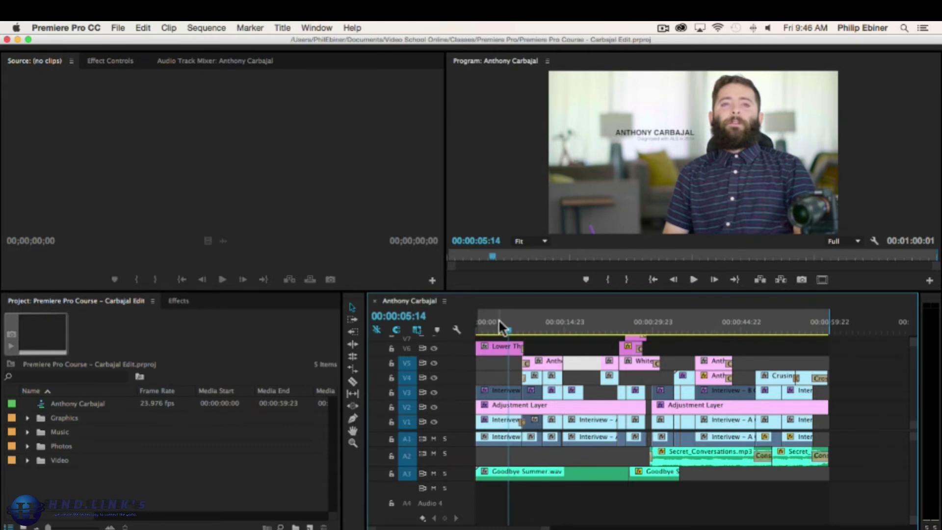
- Return the playhead to the sequence start and briefly play the first second
{"action": "left_click_drag", "start_coordinate": [498, 318], "coordinate": [427, 322]}
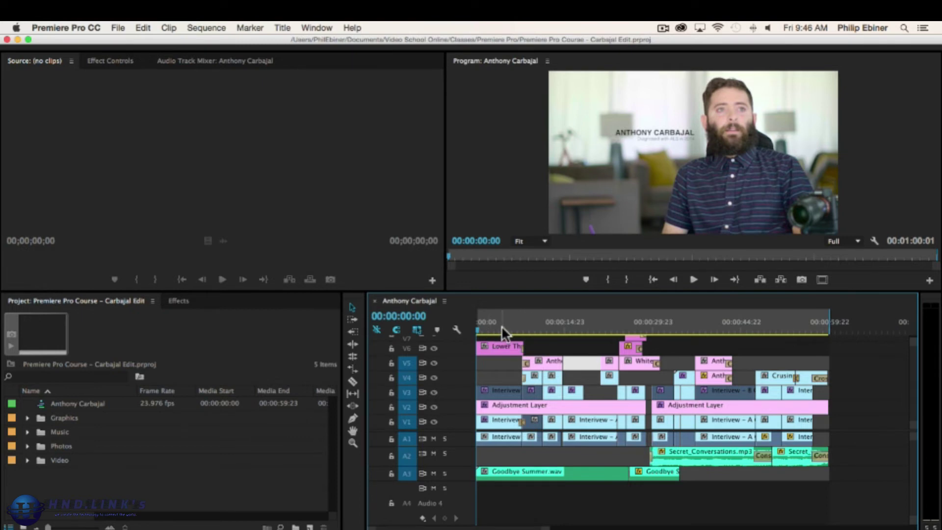
{"action": "key", "text": "space"}
{"action": "key", "text": "space"}
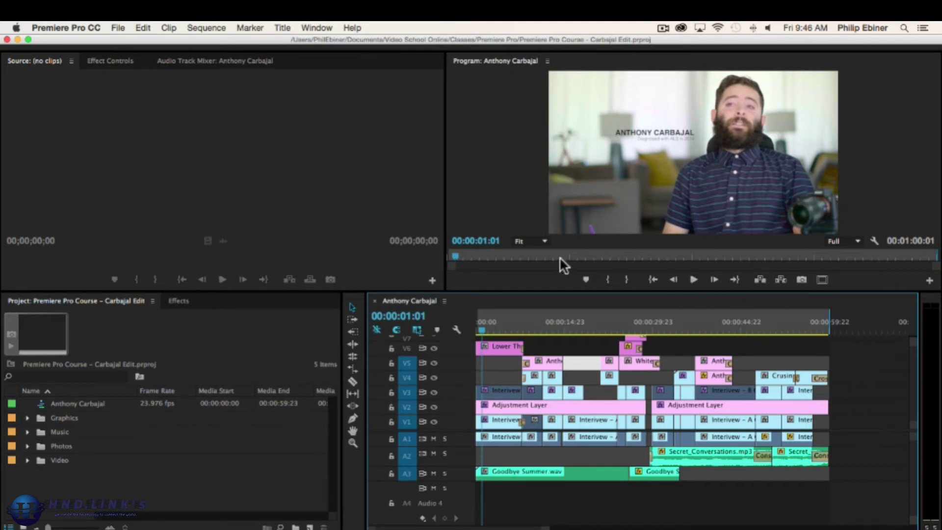
{"action": "left_click_drag", "start_coordinate": [374, 304], "coordinate": [883, 303]}
{"action": "key", "text": "space"}
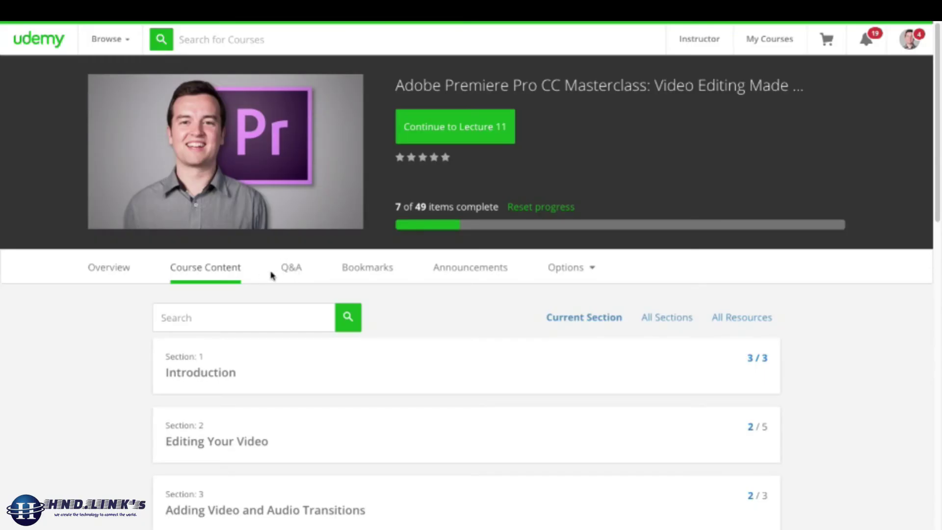
- Switch to the Udemy course page, open its Q&A section and start a new question
{"action": "left_click", "coordinate": [292, 269]}
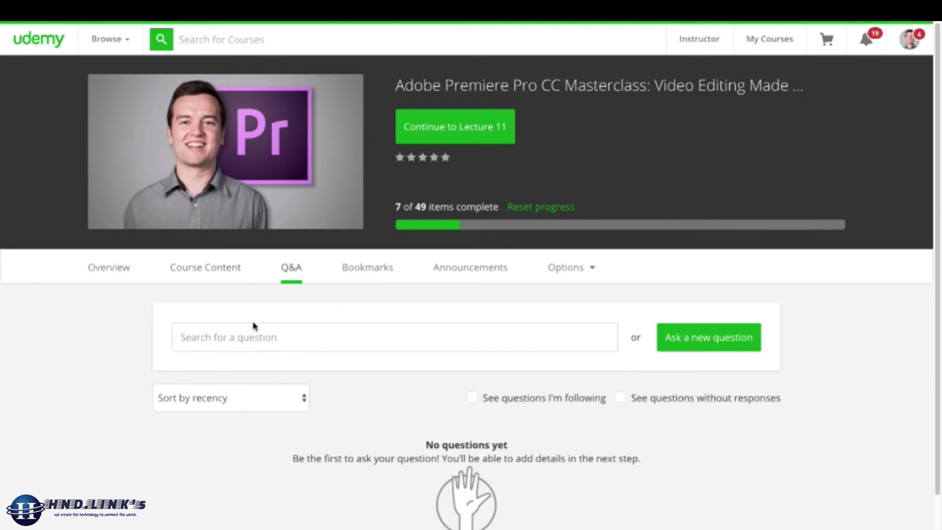
{"action": "left_click", "coordinate": [709, 338]}
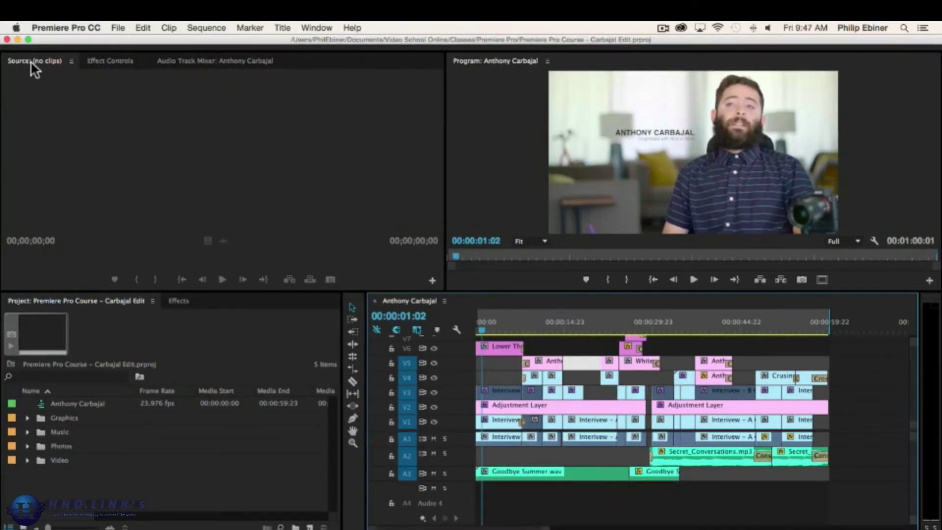
- View the effect controls and the sequence's audio track mixer, and return to the empty source monitor
{"action": "left_click", "coordinate": [137, 59]}
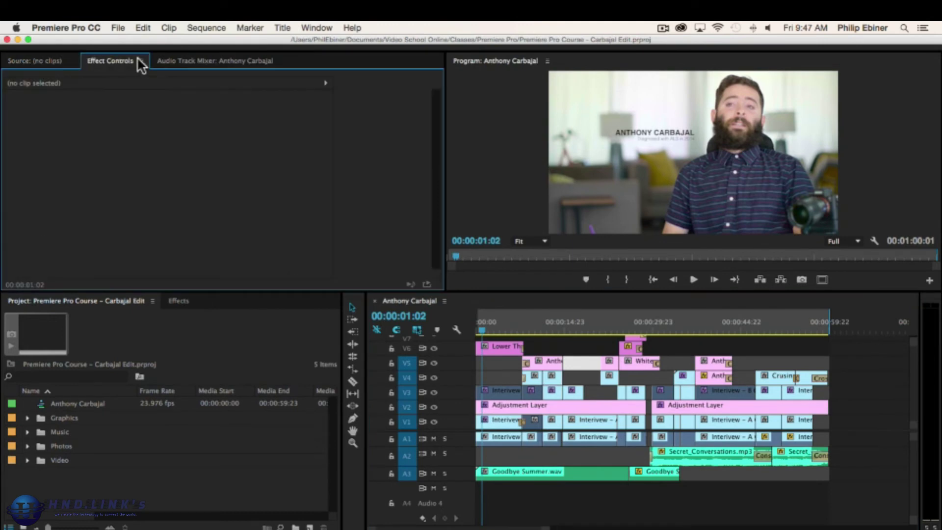
{"action": "left_click", "coordinate": [217, 61]}
{"action": "left_click", "coordinate": [26, 60]}
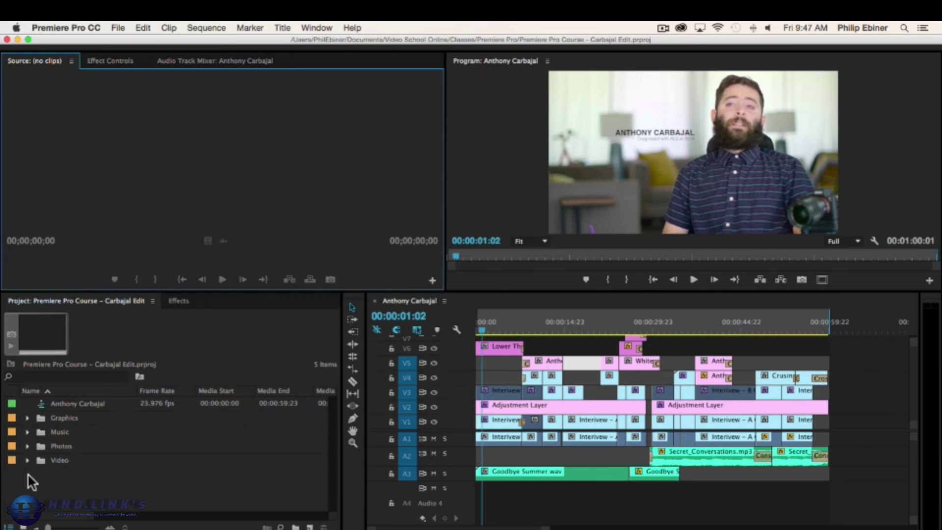
- Load the Interivew – A Camera clip from the Video bin's interview folder into the source monitor and preview it from 00:19:34:11
{"action": "left_click", "coordinate": [28, 459]}
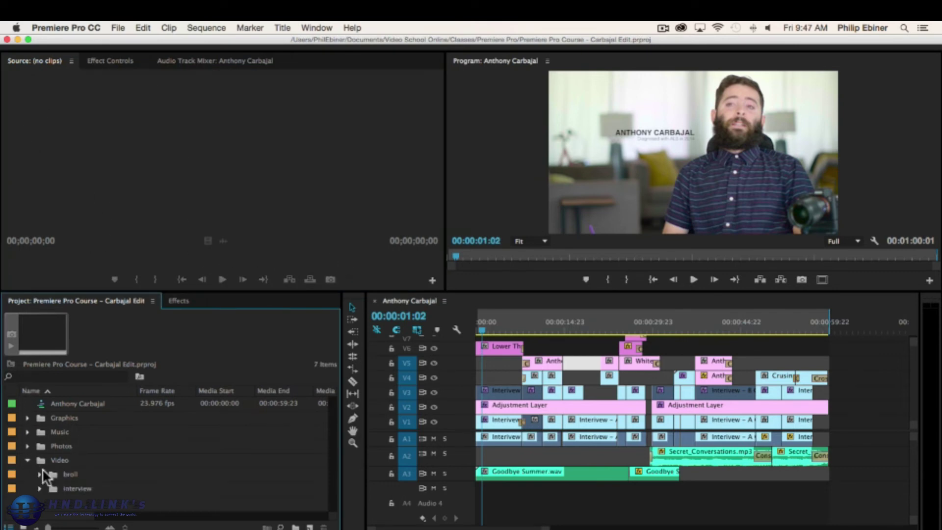
{"action": "left_click", "coordinate": [39, 488]}
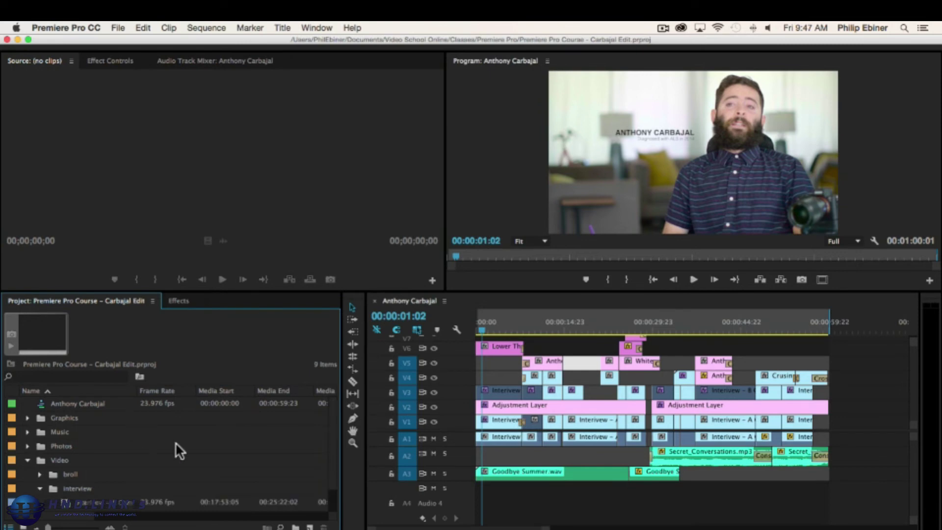
{"action": "scroll", "coordinate": [103, 493], "scroll_direction": "down", "scroll_amount": 1}
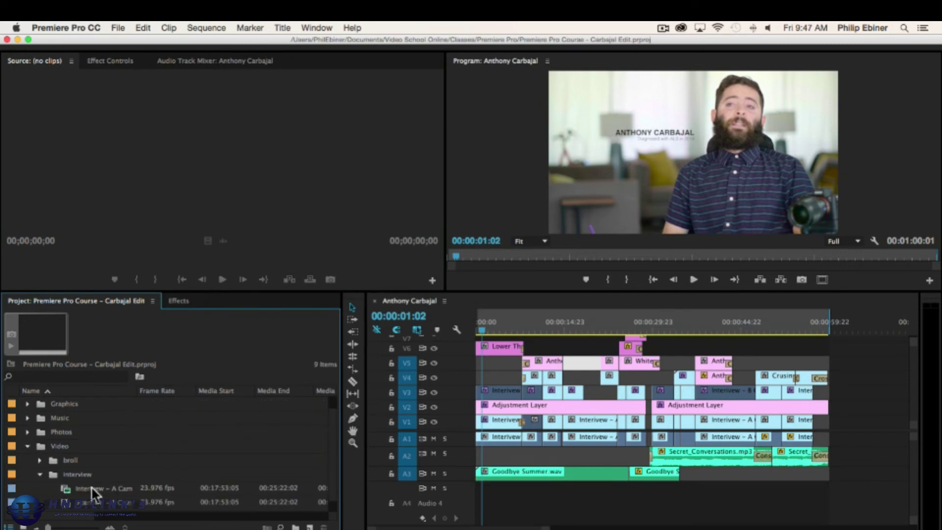
{"action": "double_click", "coordinate": [142, 488]}
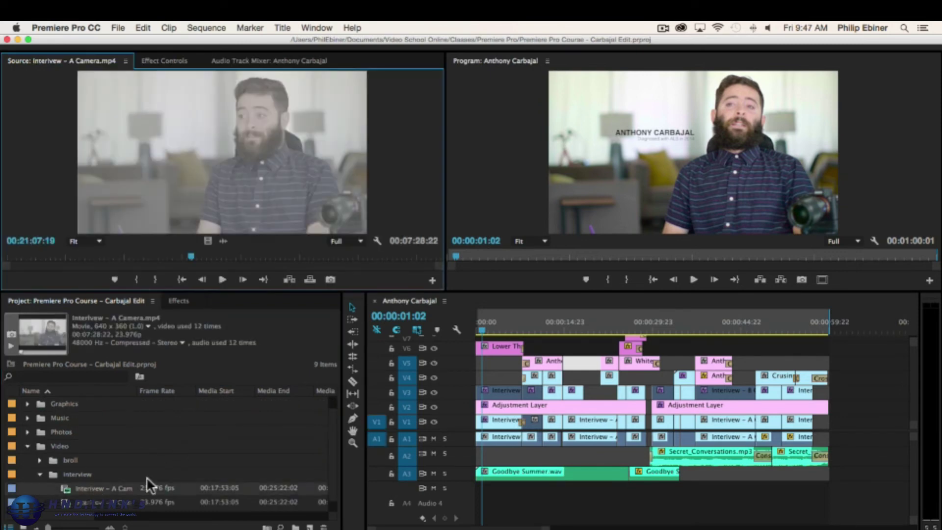
{"action": "left_click", "coordinate": [100, 255]}
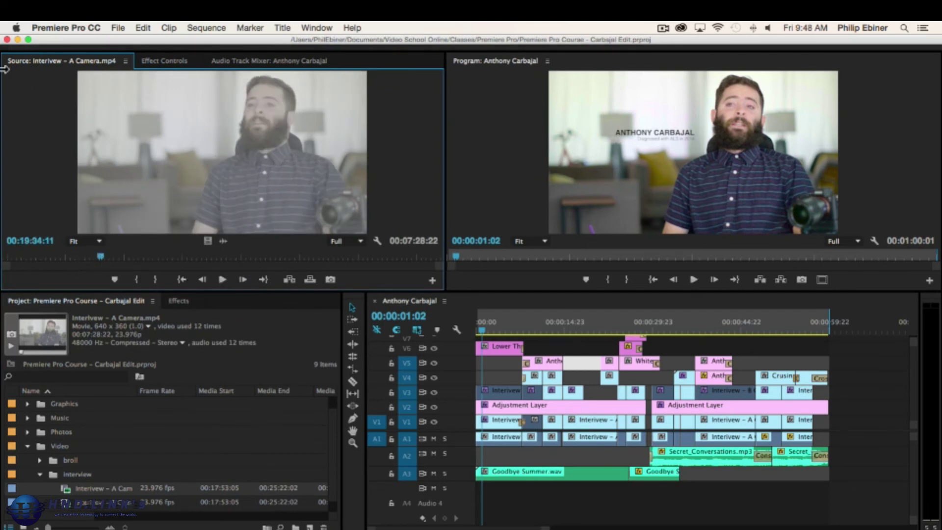
{"action": "left_click", "coordinate": [221, 279]}
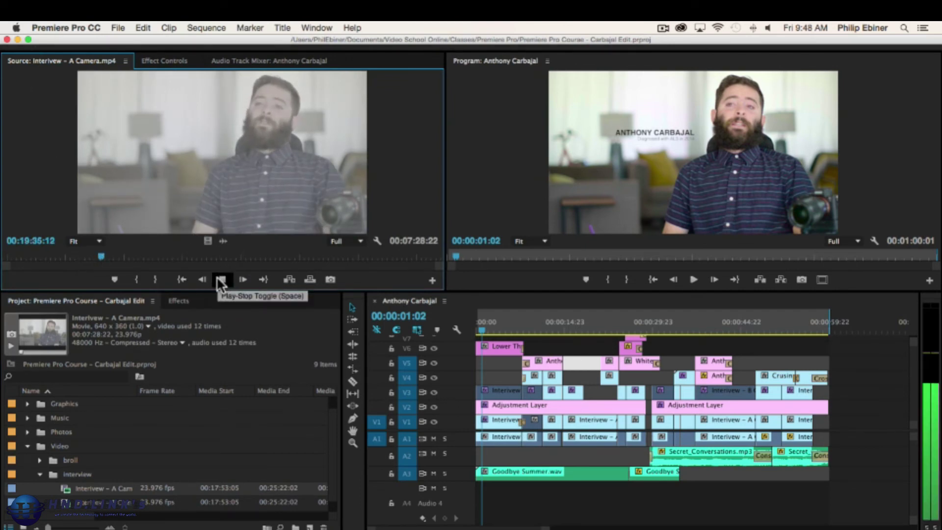
{"action": "left_click", "coordinate": [221, 279]}
- Expand the Music bin, load Goodbye Summer.wav into the source monitor and play it
{"action": "left_click", "coordinate": [27, 418]}
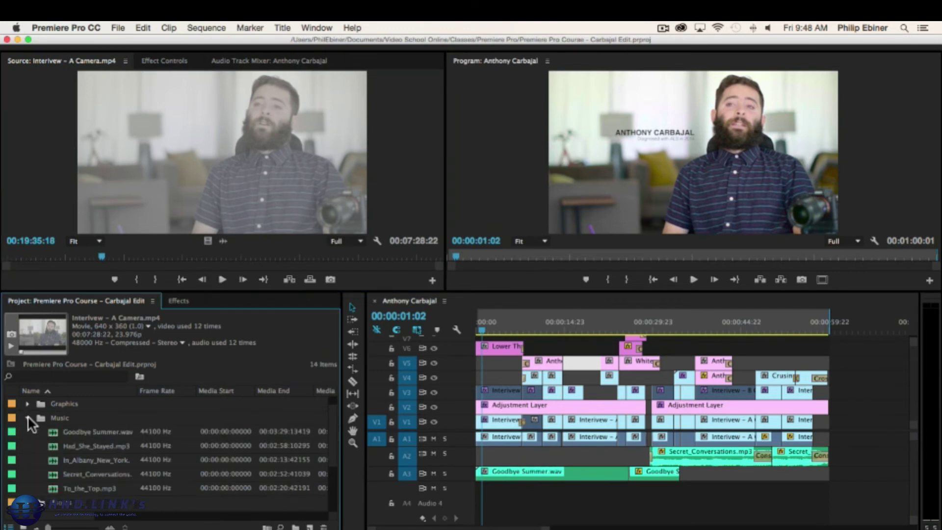
{"action": "double_click", "coordinate": [100, 432]}
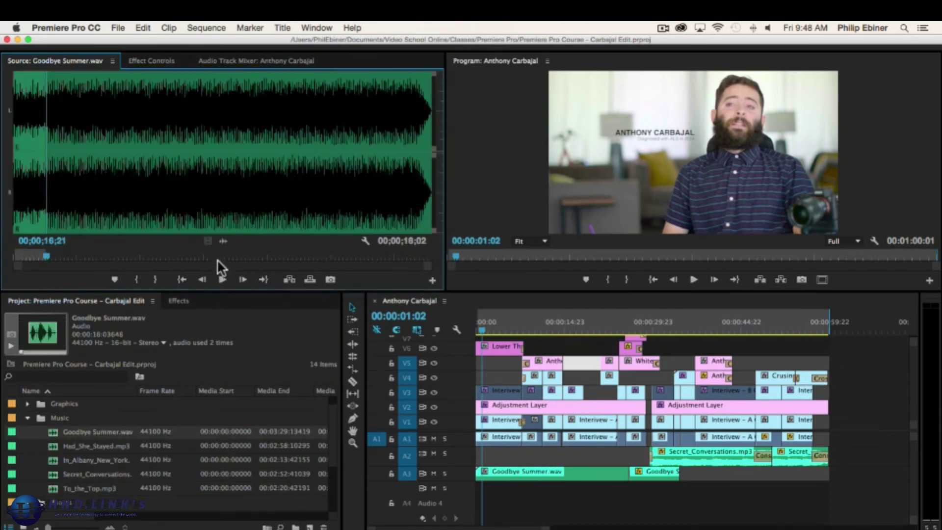
{"action": "left_click", "coordinate": [221, 279]}
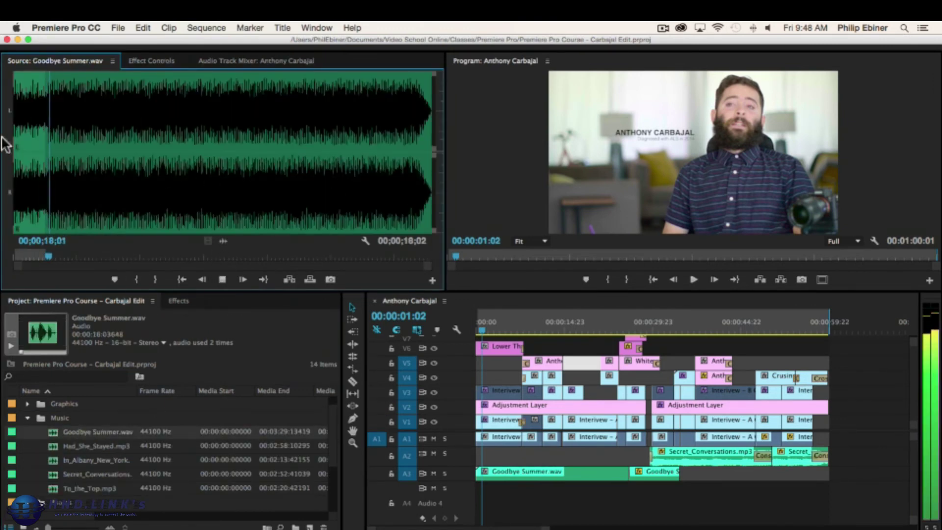
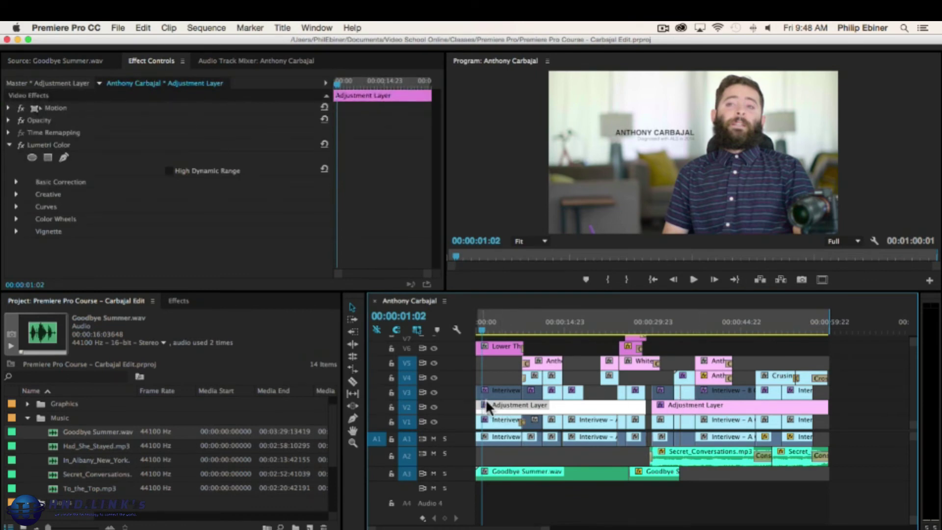
- Select the first A Camera clip on V1 and its Lumetri Color effect, and bring up the library of available effects
{"action": "left_click", "coordinate": [495, 418]}
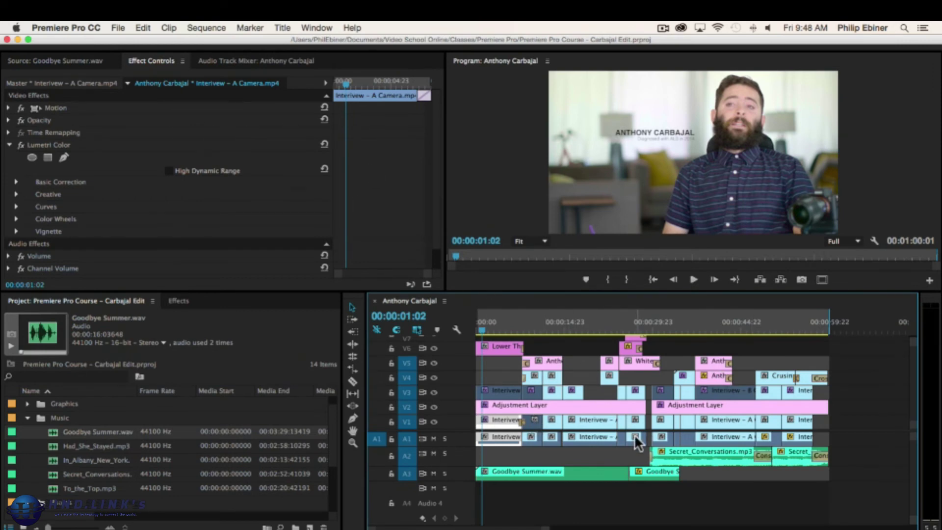
{"action": "left_click", "coordinate": [56, 143]}
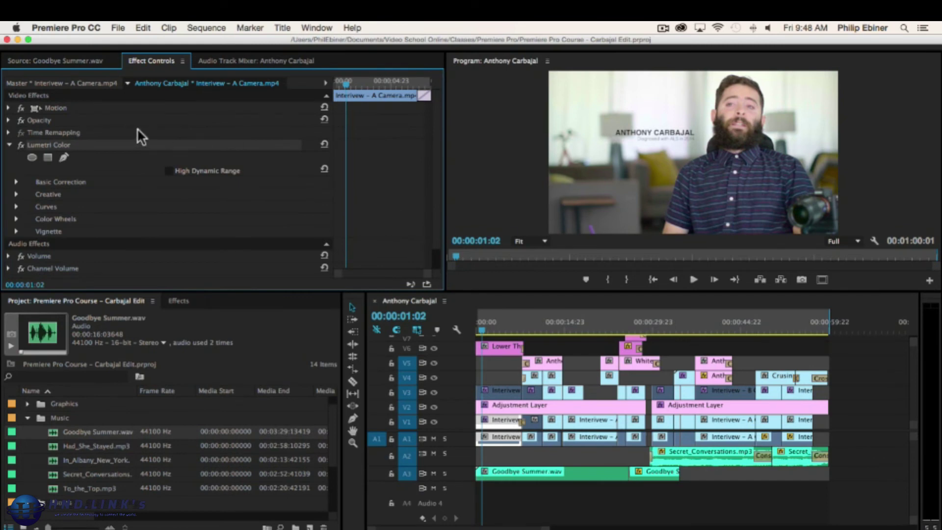
{"action": "left_click", "coordinate": [177, 301]}
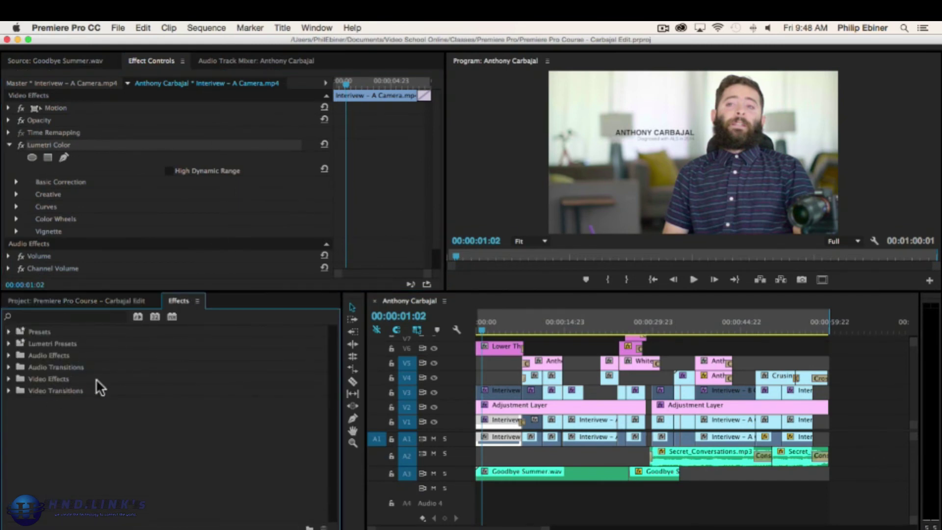
- Return to the project's media bins, view the sequence's audio track mixer and close the Audio Track Mixer panel
{"action": "left_click", "coordinate": [91, 300]}
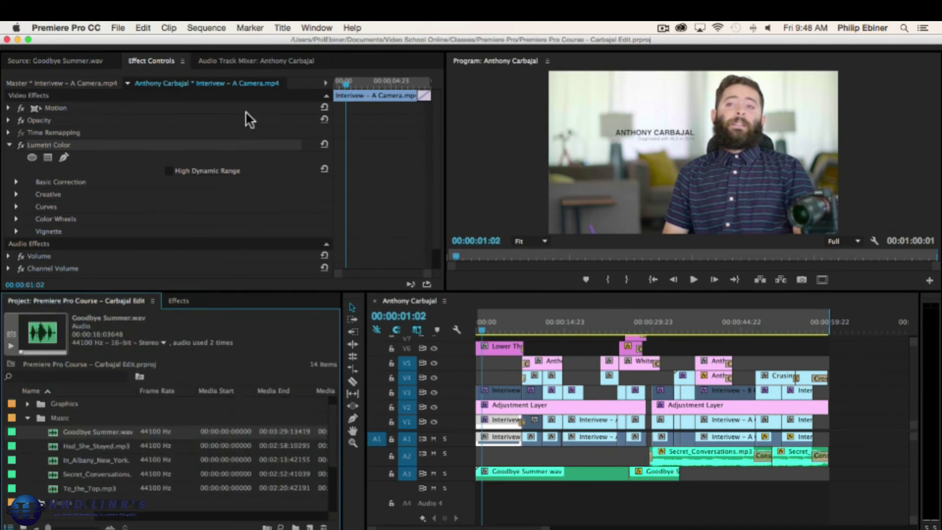
{"action": "left_click", "coordinate": [208, 62]}
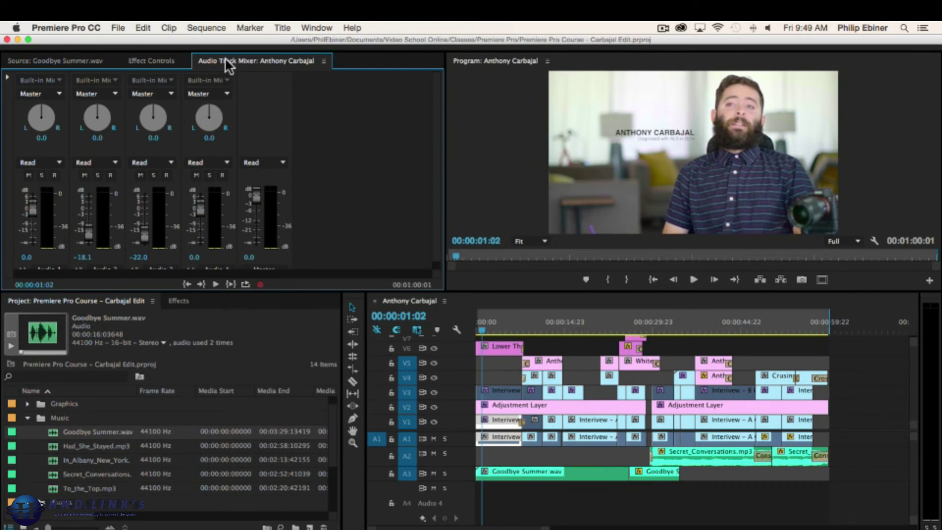
{"action": "right_click", "coordinate": [258, 60]}
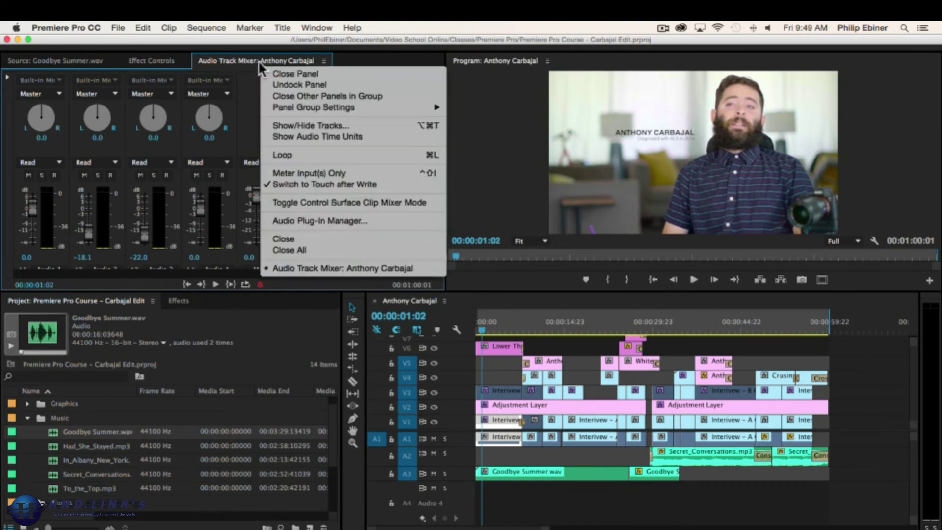
{"action": "left_click", "coordinate": [296, 74]}
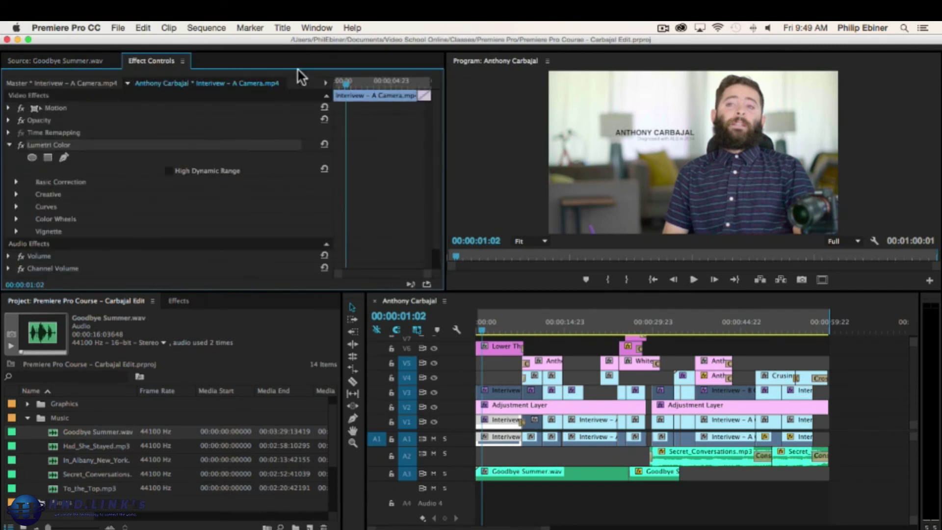
- Check the source monitor and effect controls, and restore the closed Audio Track Mixer panel
{"action": "left_click", "coordinate": [59, 62]}
{"action": "left_click", "coordinate": [143, 59]}
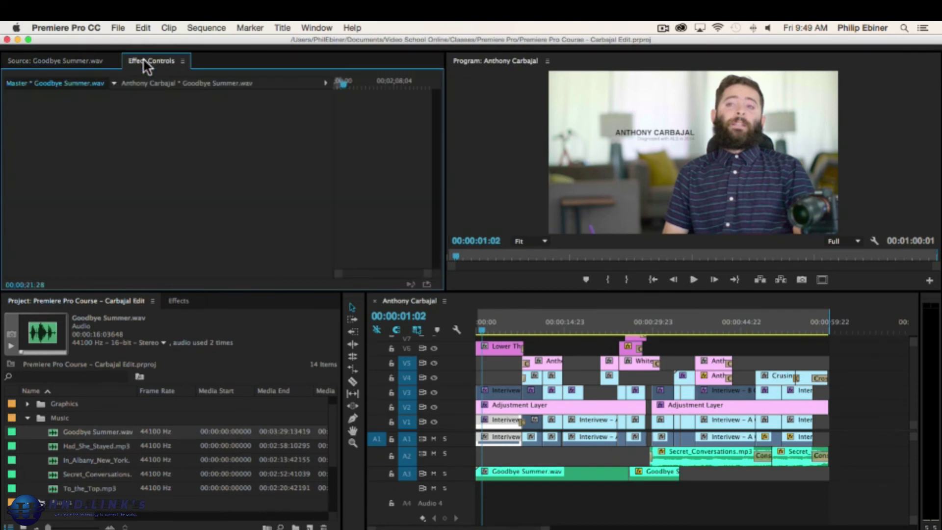
{"action": "left_click", "coordinate": [312, 28]}
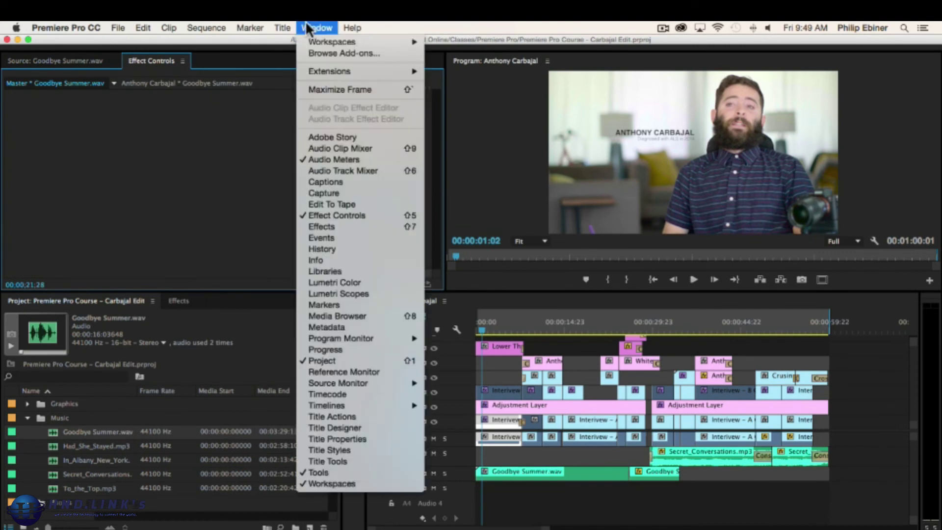
{"action": "left_click", "coordinate": [328, 172]}
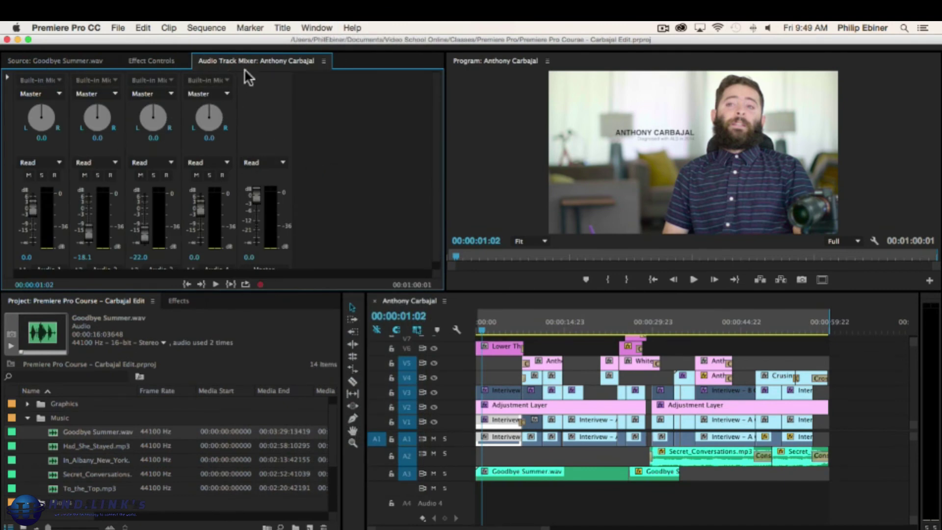
{"action": "left_click", "coordinate": [33, 59]}
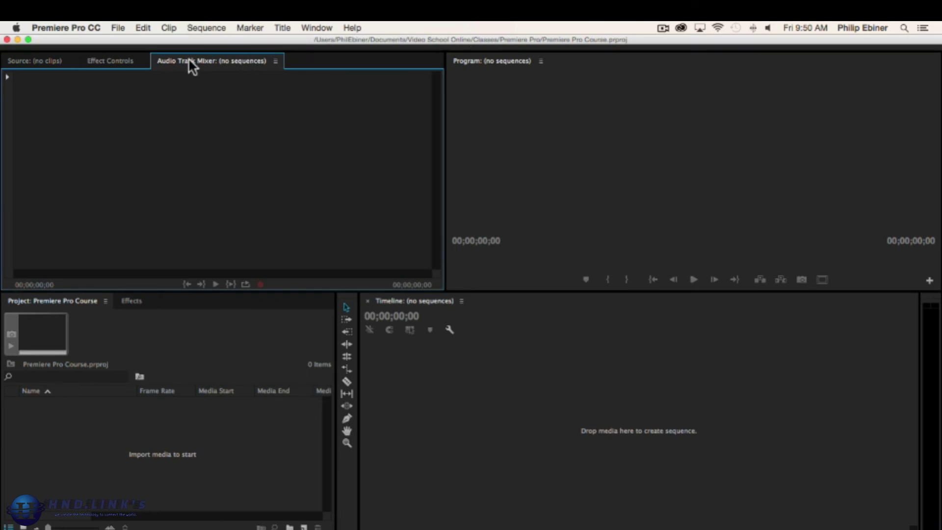
- In the empty Premiere Pro Course project, dock the Audio Track Mixer in the same group as the Project and Effects panels
{"action": "left_click_drag", "start_coordinate": [190, 63], "coordinate": [215, 359]}
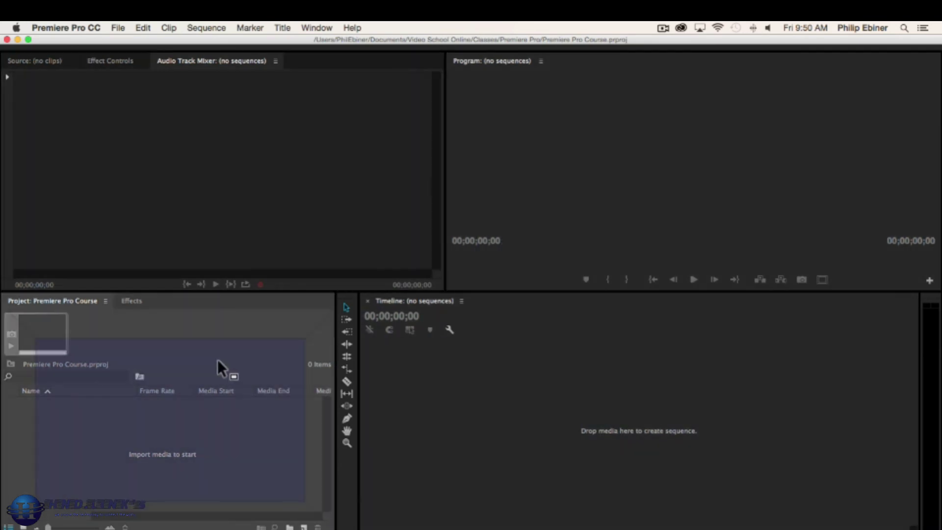
{"action": "left_click_drag", "start_coordinate": [190, 452], "coordinate": [72, 399]}
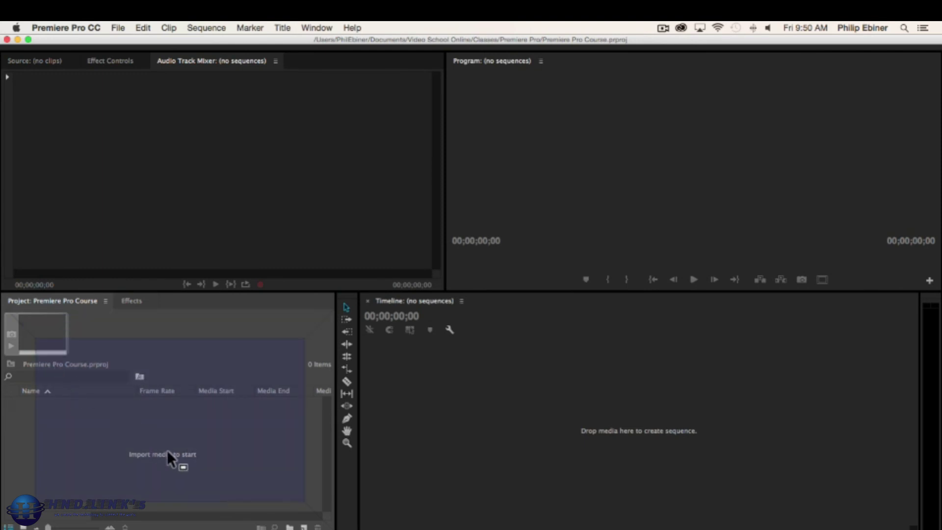
{"action": "left_click_drag", "start_coordinate": [158, 438], "coordinate": [151, 438]}
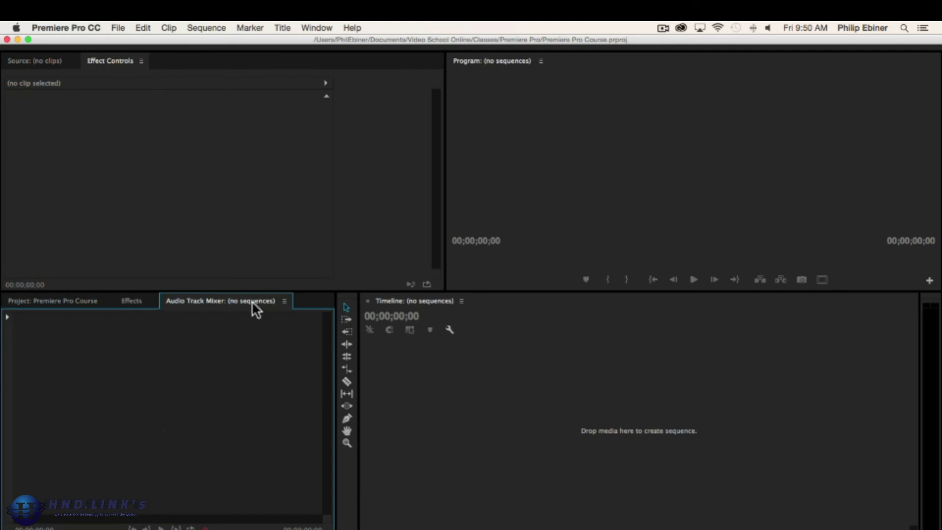
- Split the Audio Track Mixer into its own panel beside Effects, and relocate it to the outer side of the Source and Effect Controls group
{"action": "left_click", "coordinate": [103, 301]}
{"action": "left_click_drag", "start_coordinate": [102, 298], "coordinate": [324, 388]}
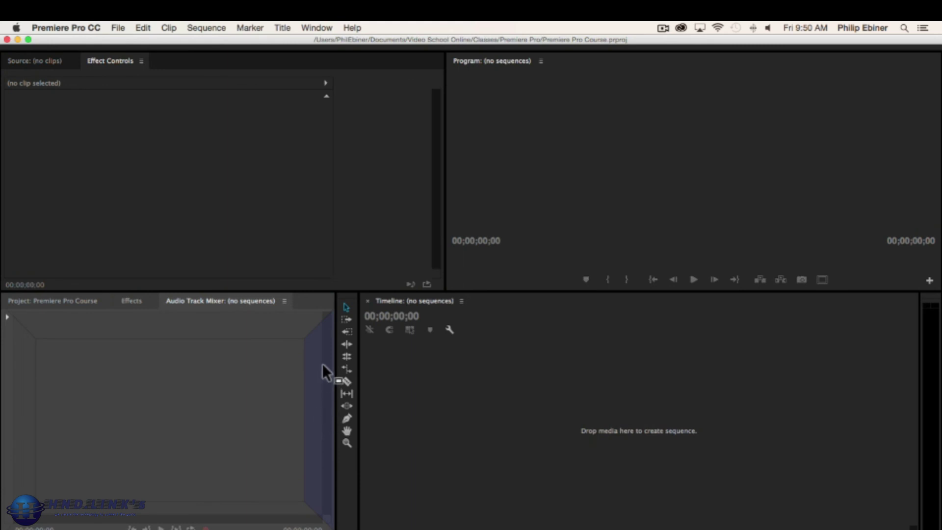
{"action": "left_click_drag", "start_coordinate": [313, 421], "coordinate": [314, 421]}
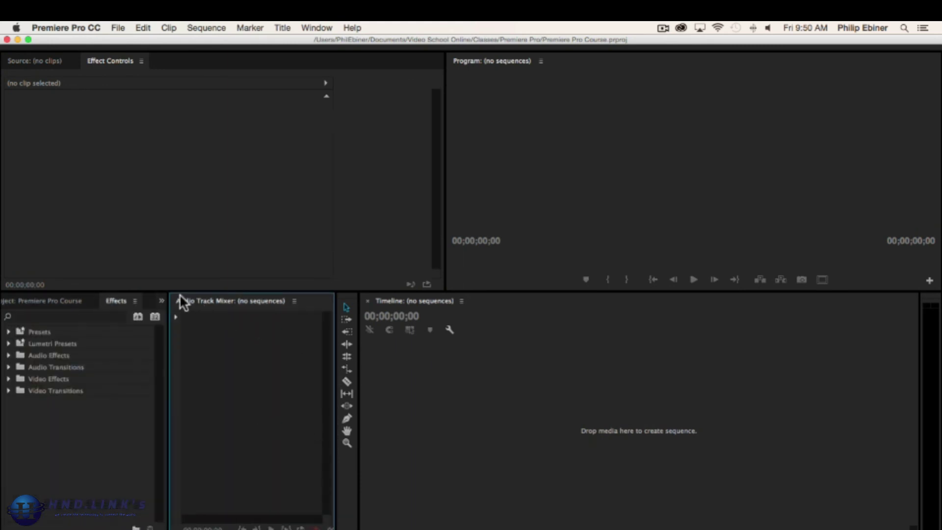
{"action": "left_click_drag", "start_coordinate": [180, 295], "coordinate": [12, 163]}
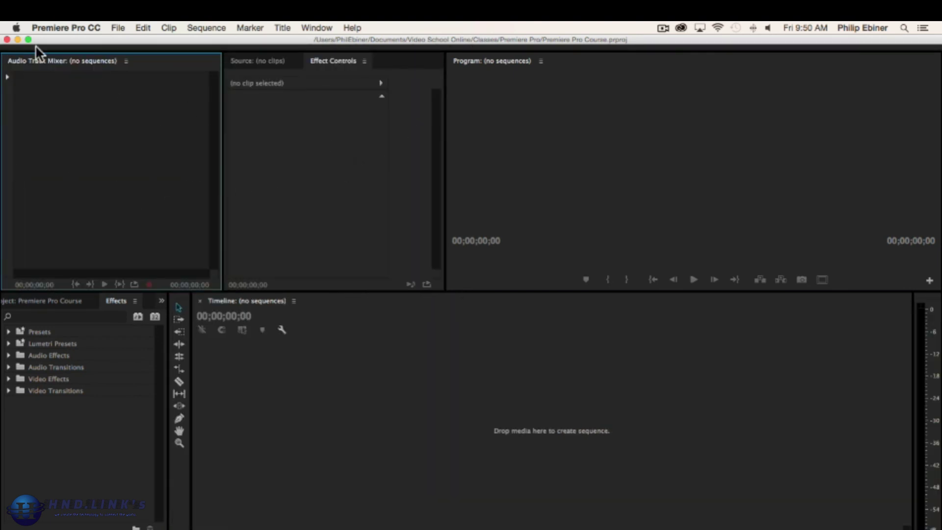
- Regroup the Audio Track Mixer with Source and Effect Controls, and enlarge that panel group in width and height
{"action": "left_click_drag", "start_coordinate": [15, 61], "coordinate": [353, 127]}
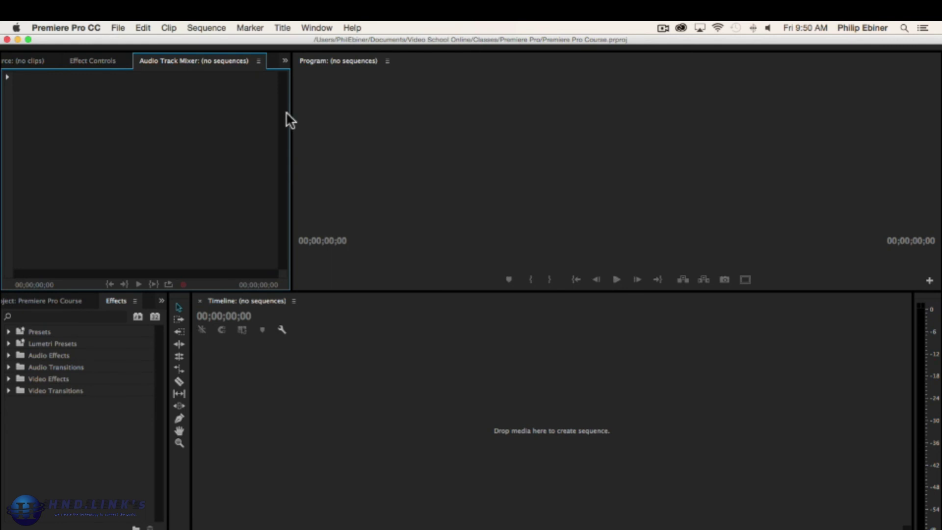
{"action": "left_click_drag", "start_coordinate": [293, 116], "coordinate": [498, 114]}
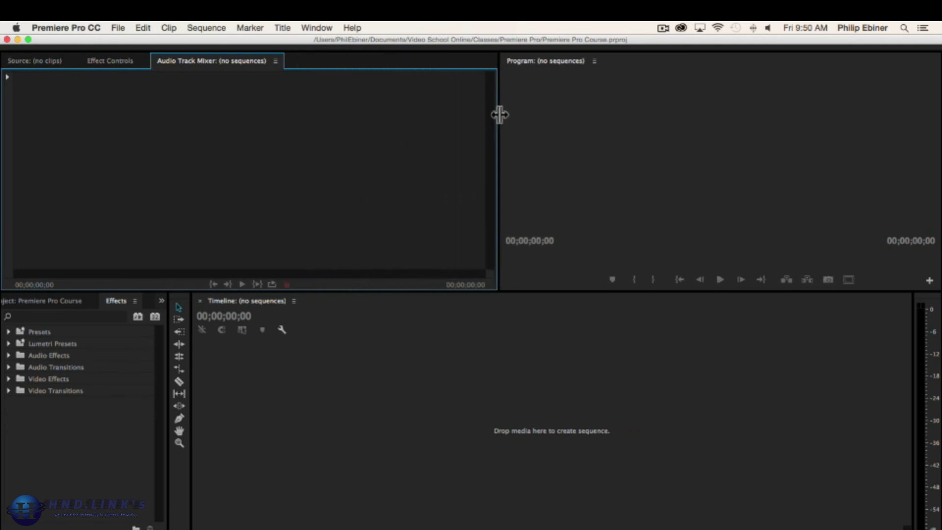
{"action": "left_click_drag", "start_coordinate": [305, 294], "coordinate": [304, 326]}
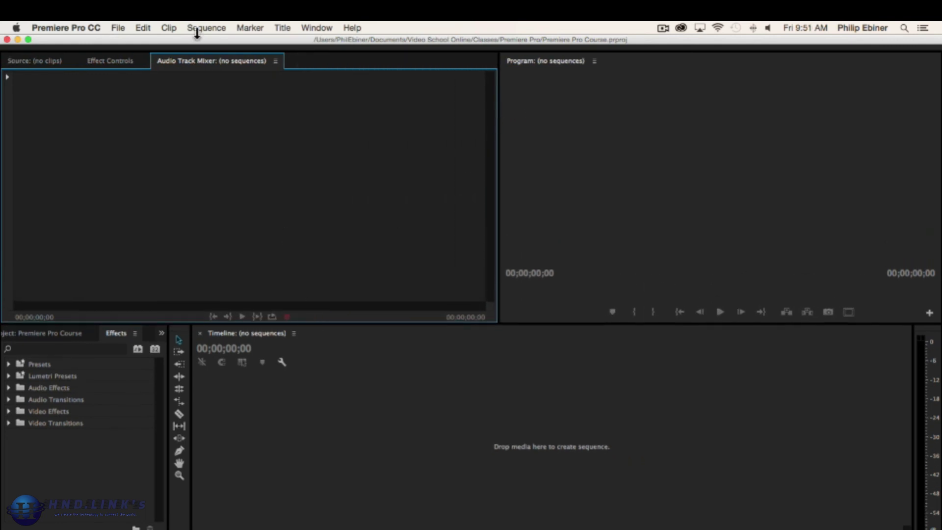
- Reorder the group so the Audio Track Mixer sits between Source and Effect Controls, and bring the source monitor to the front
{"action": "left_click_drag", "start_coordinate": [172, 59], "coordinate": [107, 60]}
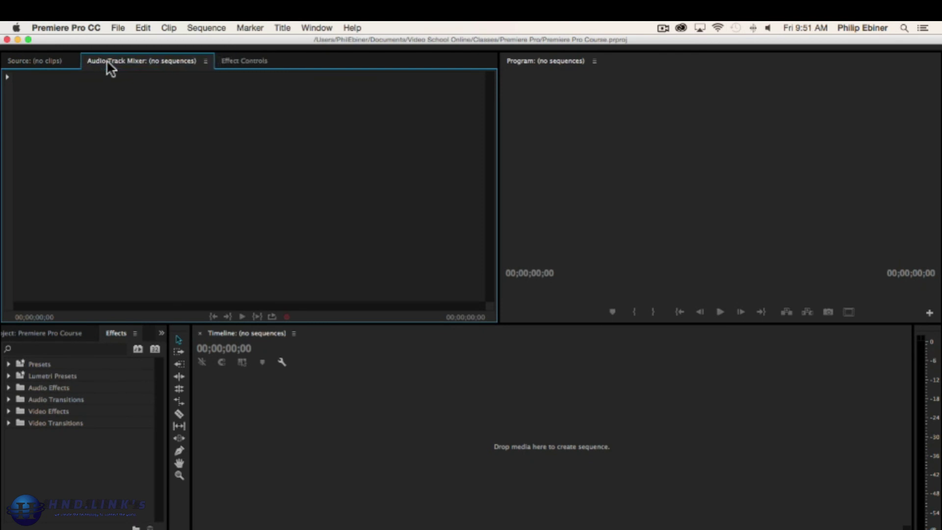
{"action": "left_click", "coordinate": [248, 59]}
{"action": "left_click", "coordinate": [146, 60]}
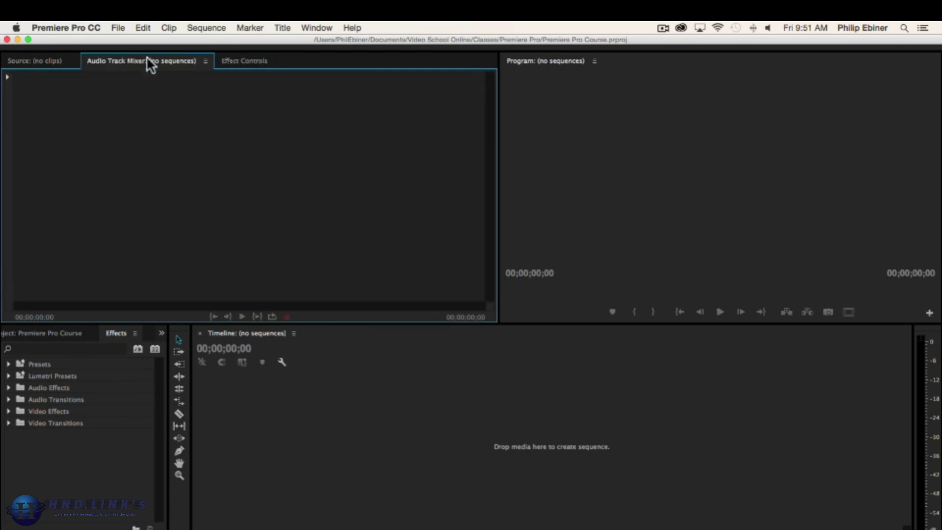
{"action": "left_click", "coordinate": [25, 61]}
{"action": "mouse_move", "coordinate": [125, 60]}
{"action": "left_mouse_down"}
{"action": "mouse_move", "coordinate": [266, 60]}
{"action": "mouse_move", "coordinate": [114, 60]}
{"action": "left_mouse_up"}
{"action": "left_click", "coordinate": [19, 57]}
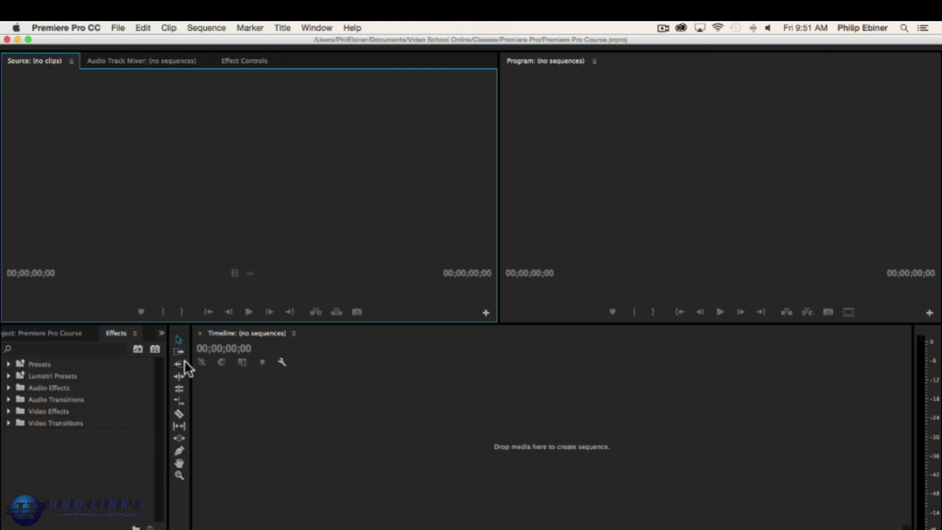
- Widen the Project and Effects panel group at the timeline's expense and show the Project panel
{"action": "left_click", "coordinate": [163, 371]}
{"action": "left_click_drag", "start_coordinate": [167, 367], "coordinate": [328, 367]}
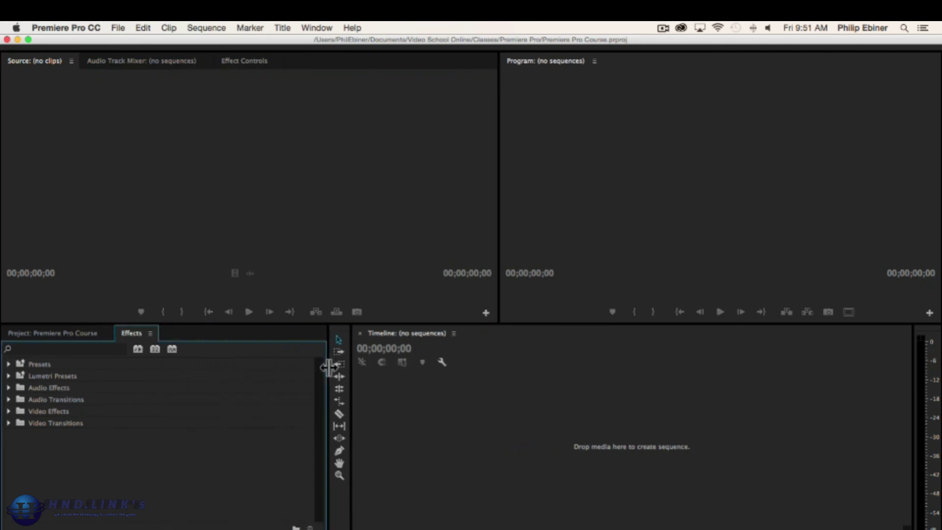
{"action": "left_click", "coordinate": [61, 333]}
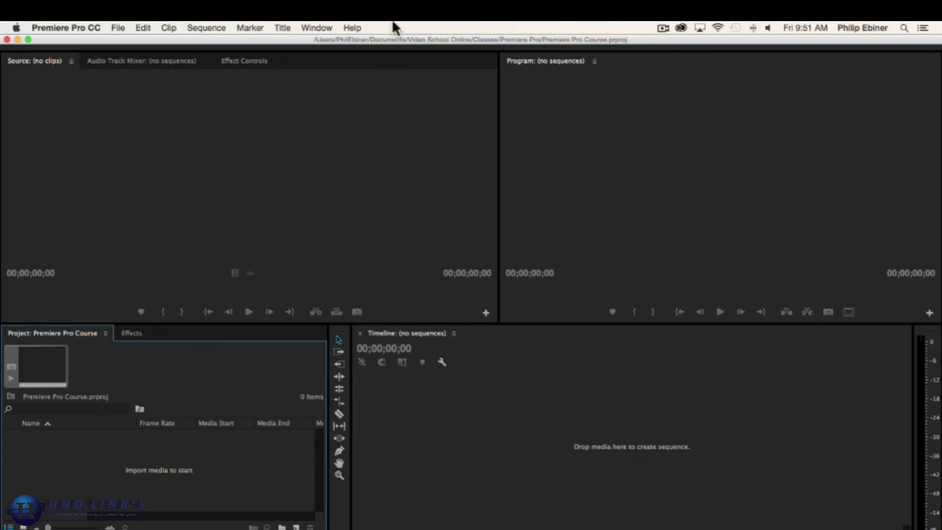
- Look through the list of available panels without opening one, and return to the source monitor
{"action": "left_click", "coordinate": [316, 27]}
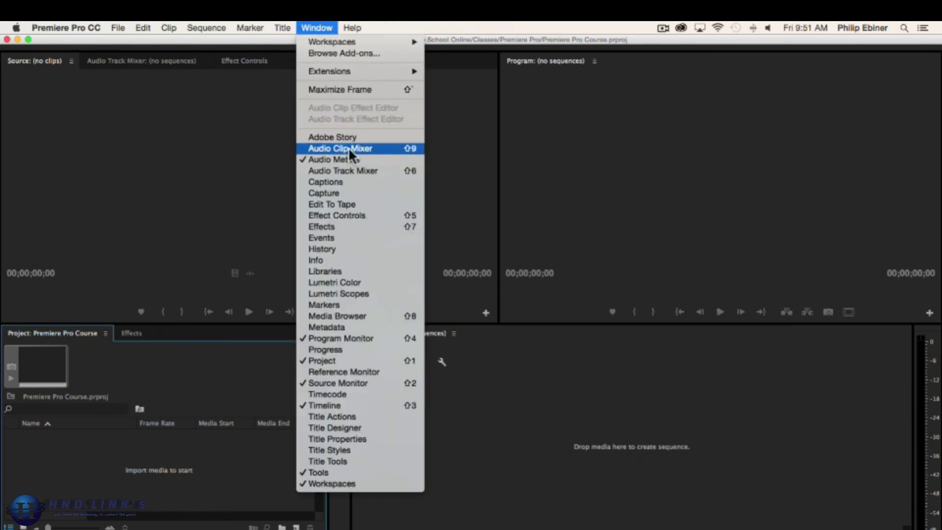
{"action": "left_click", "coordinate": [127, 119]}
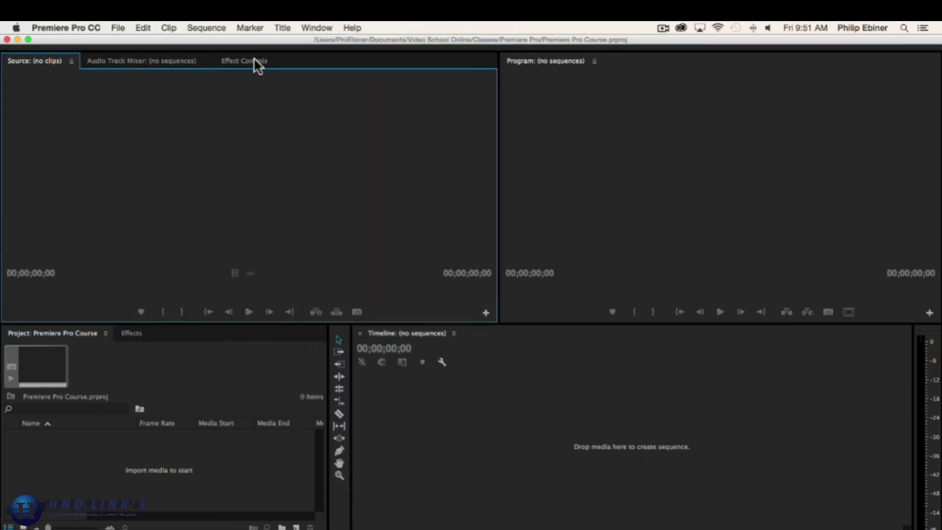